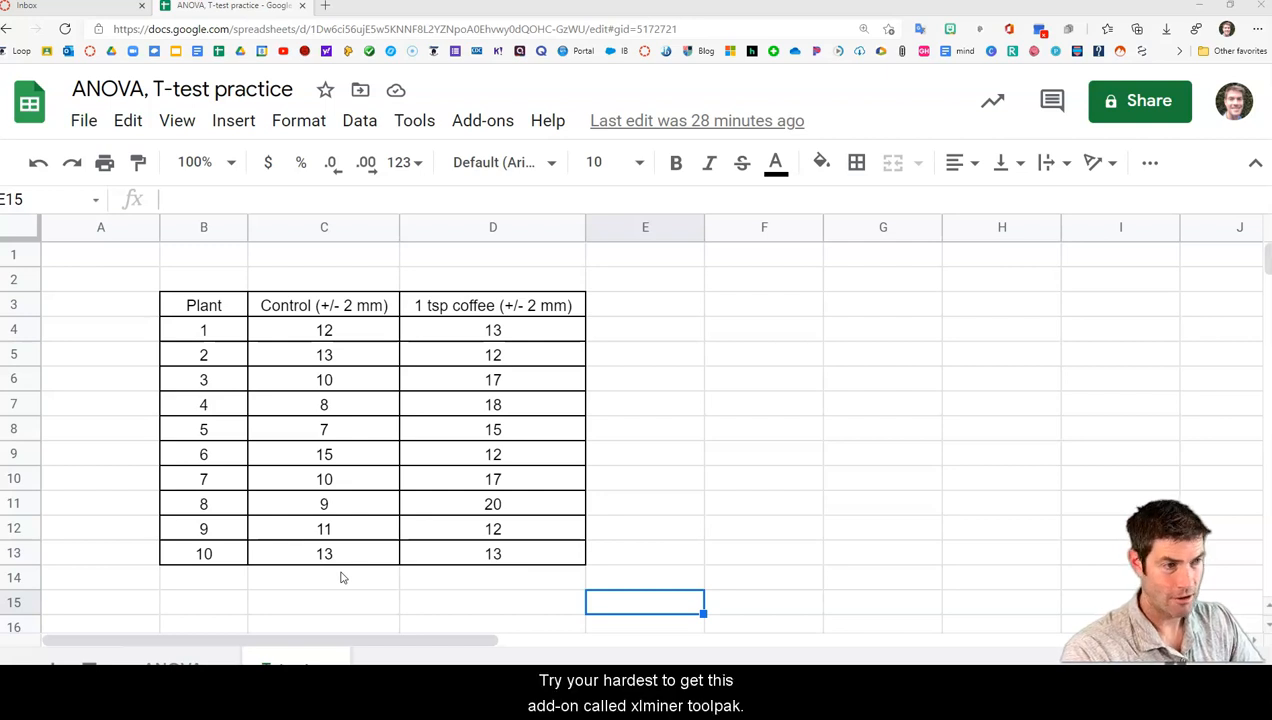
# Start the XLMiner Analysis ToolPak add-on and switch to the ANOVA sheet
pyautogui.click(484, 124)
pyautogui.moveTo(590, 308)
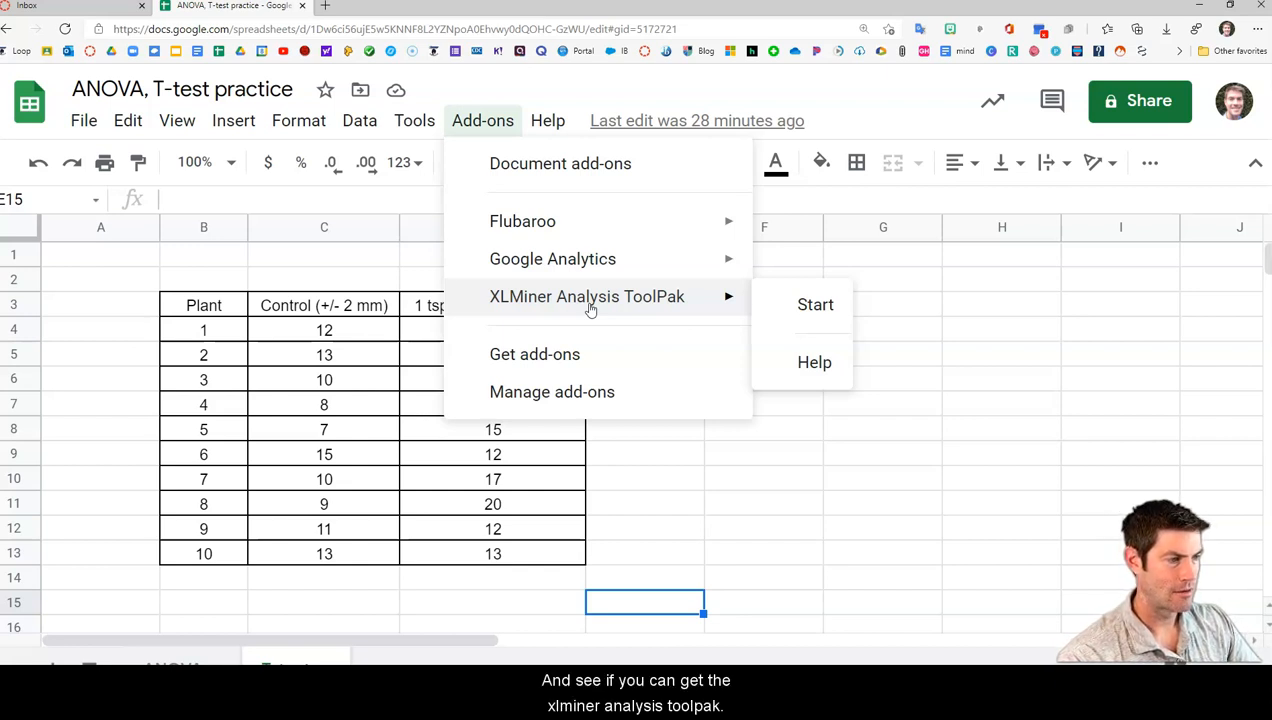
pyautogui.click(805, 308)
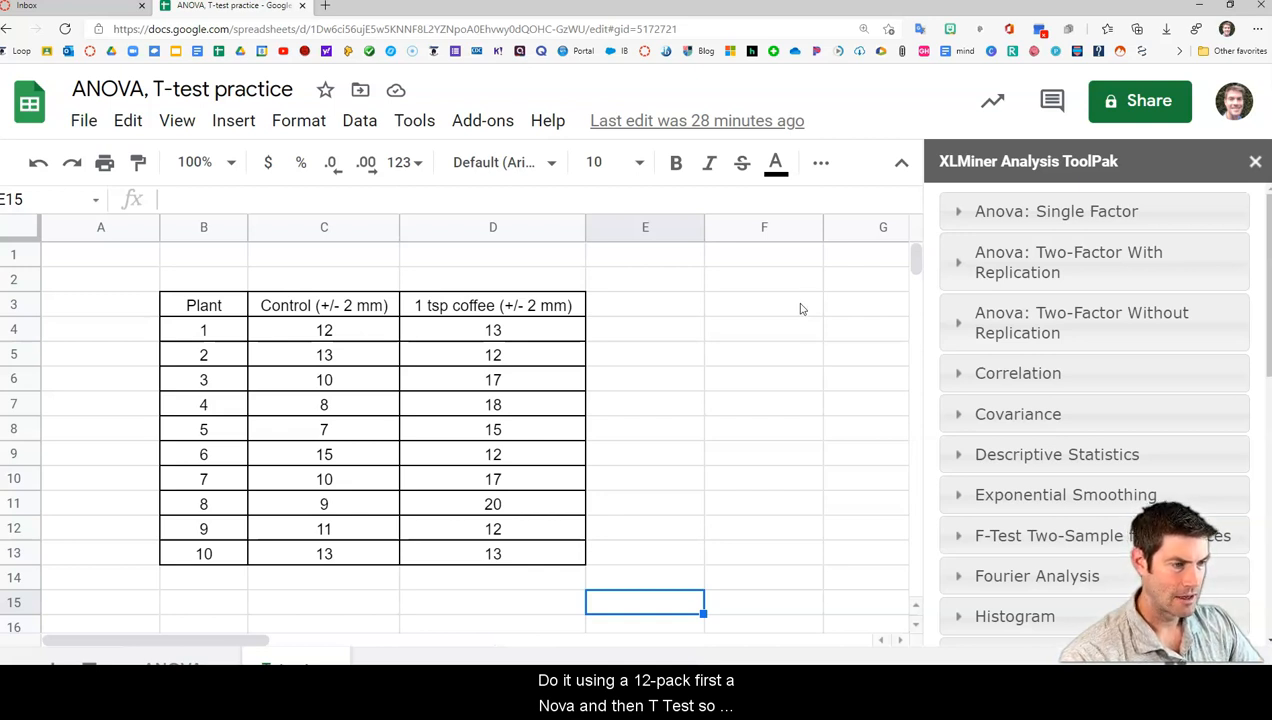
pyautogui.click(173, 667)
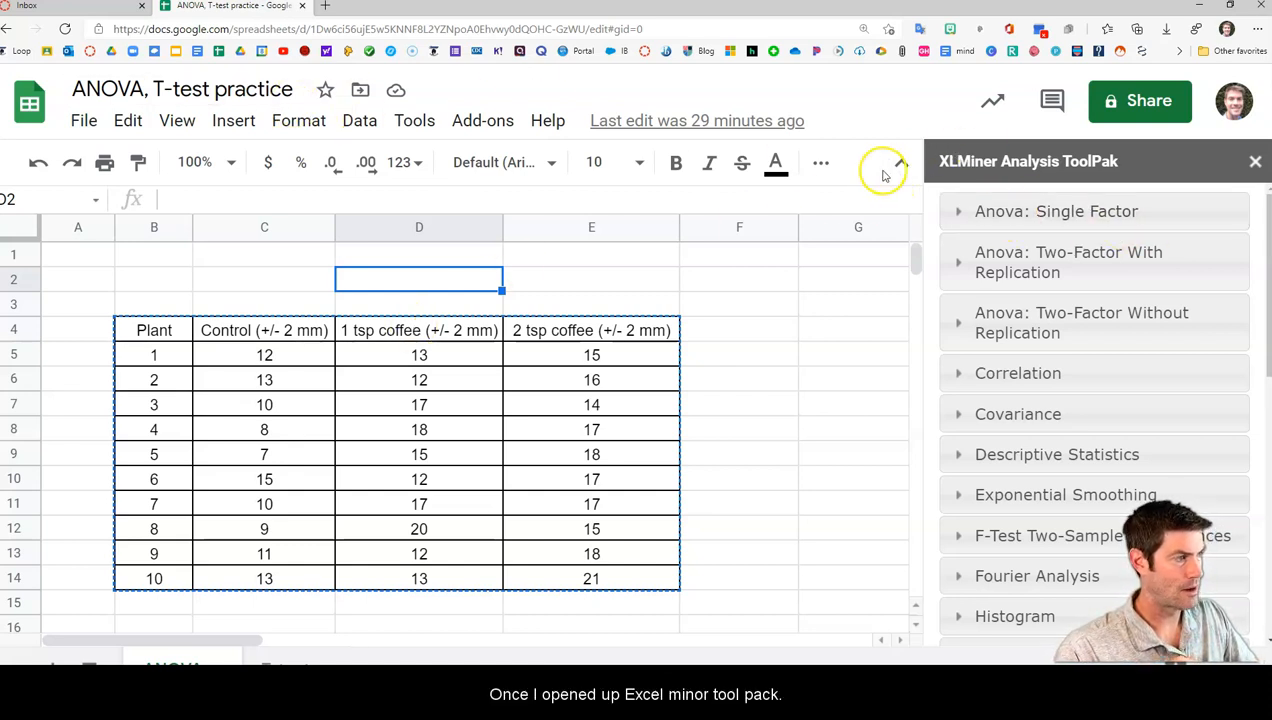
# Try to set up a single-factor ANOVA on C4:E14 with labels in the first row and output at C16
pyautogui.click(1043, 213)
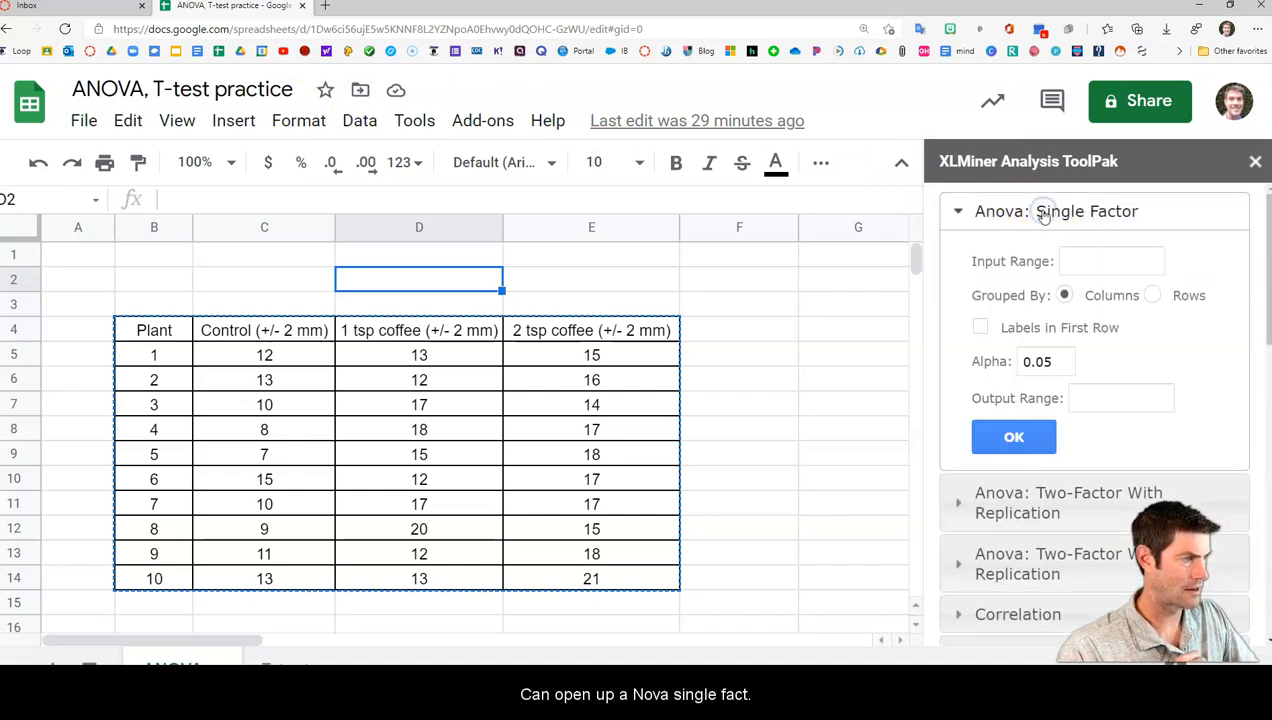
pyautogui.click(1080, 261)
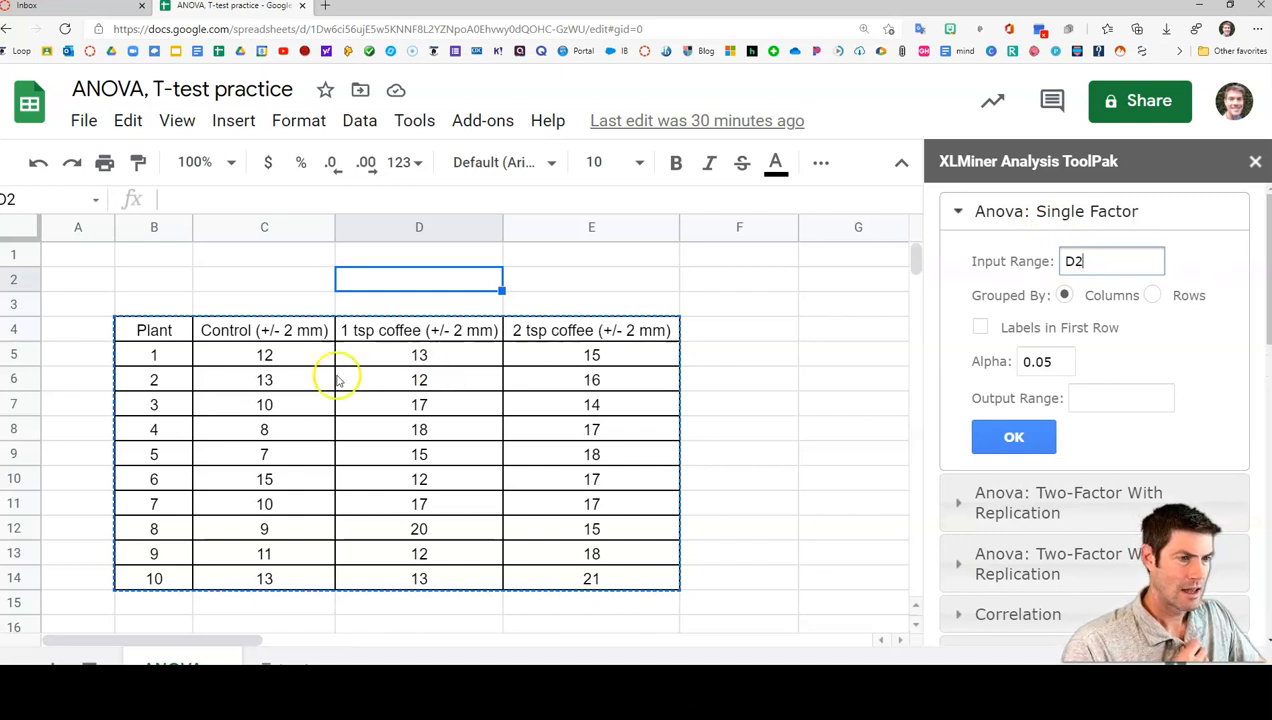
pyautogui.moveTo(258, 340); pyautogui.dragTo(605, 575)
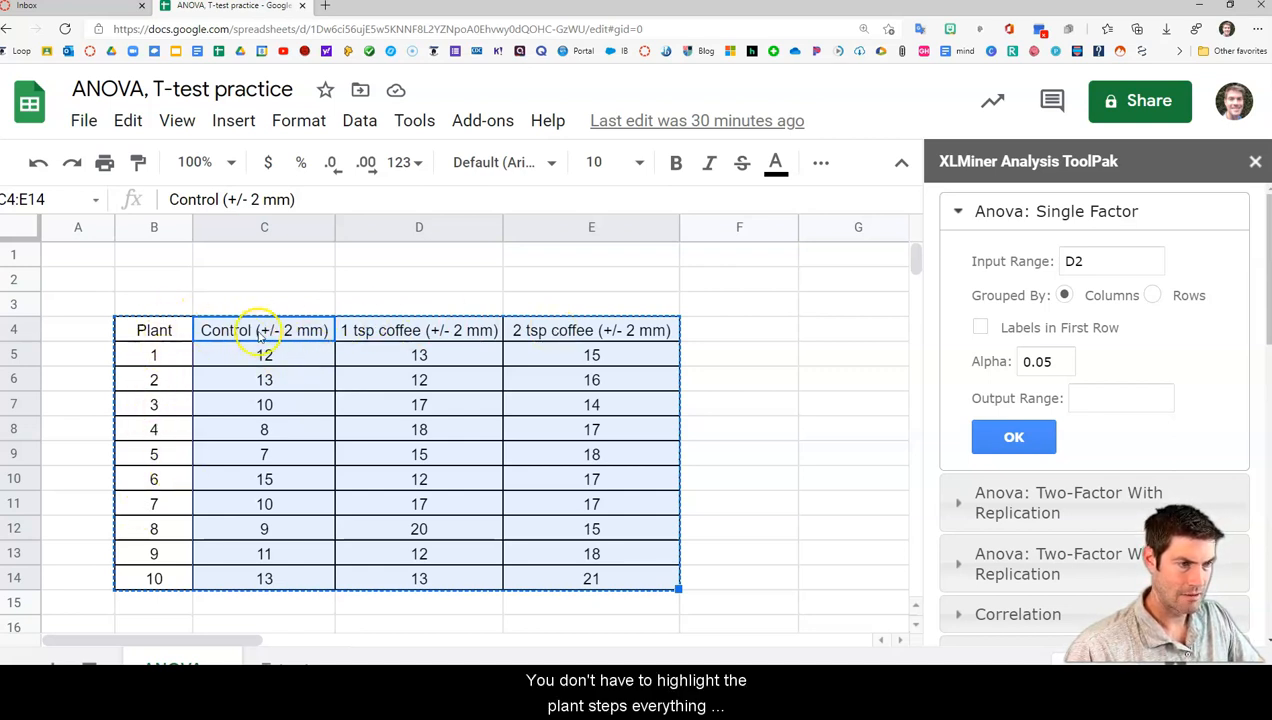
pyautogui.click(982, 330)
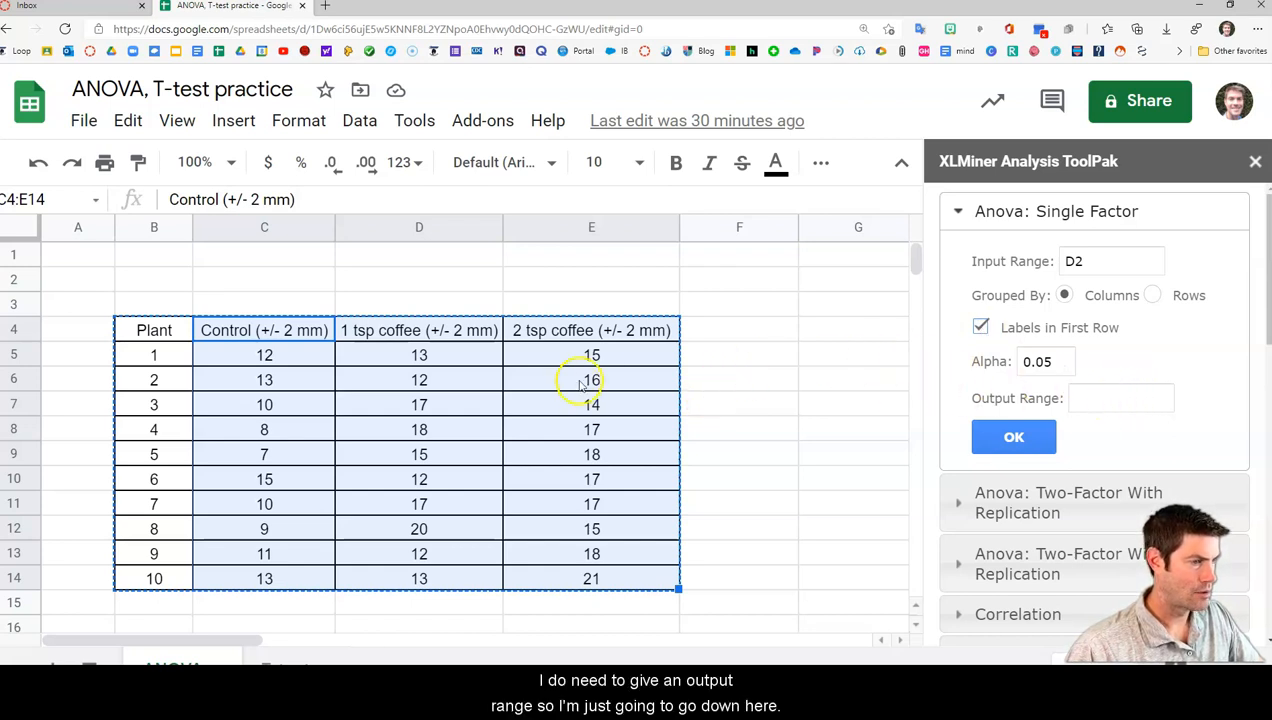
pyautogui.scroll(-1, 585, 400)
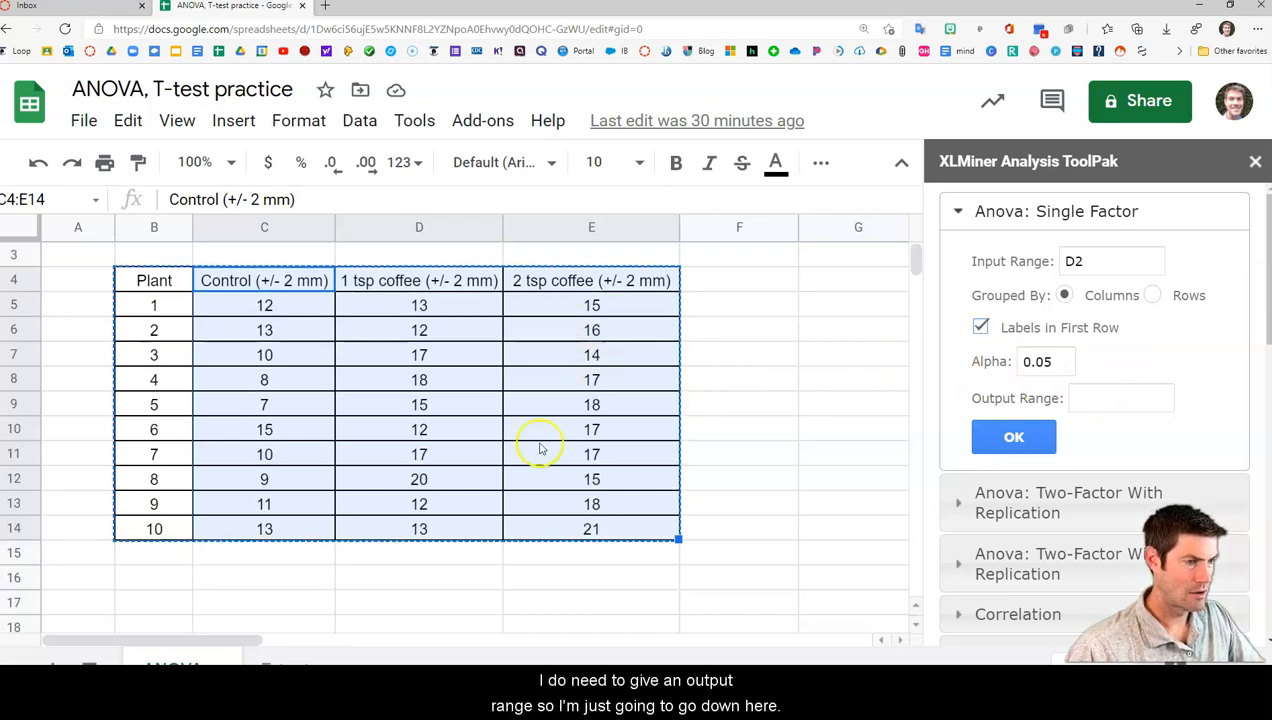
pyautogui.click(288, 577)
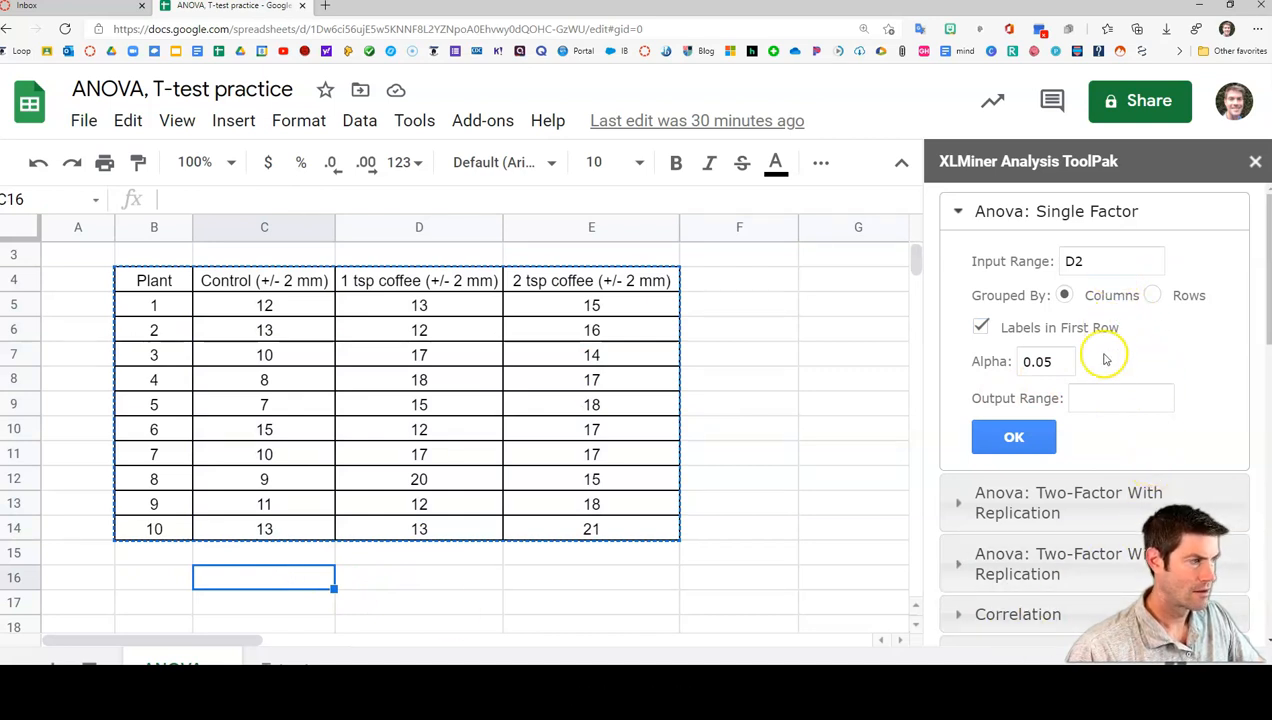
# Try to replace the single-factor ANOVA's input range with the three treatment columns of the plant table
pyautogui.click(1090, 261)
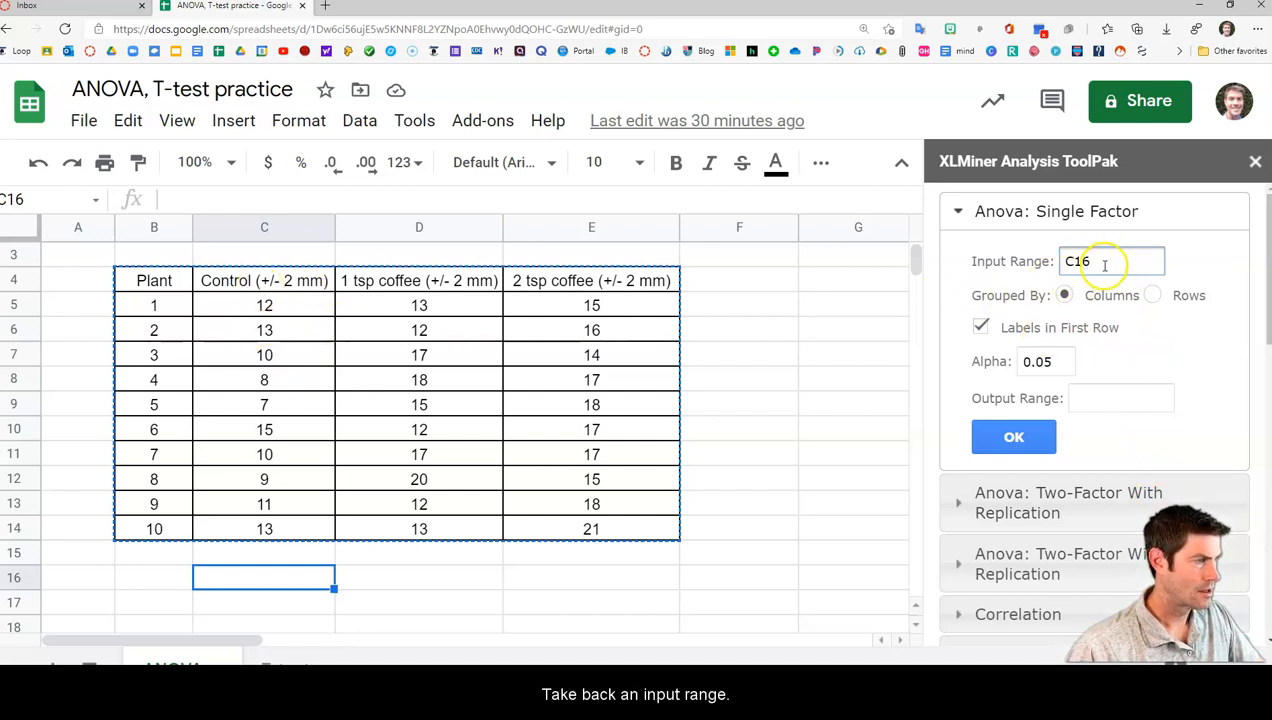
pyautogui.moveTo(219, 278); pyautogui.dragTo(636, 530)
pyautogui.click(632, 516)
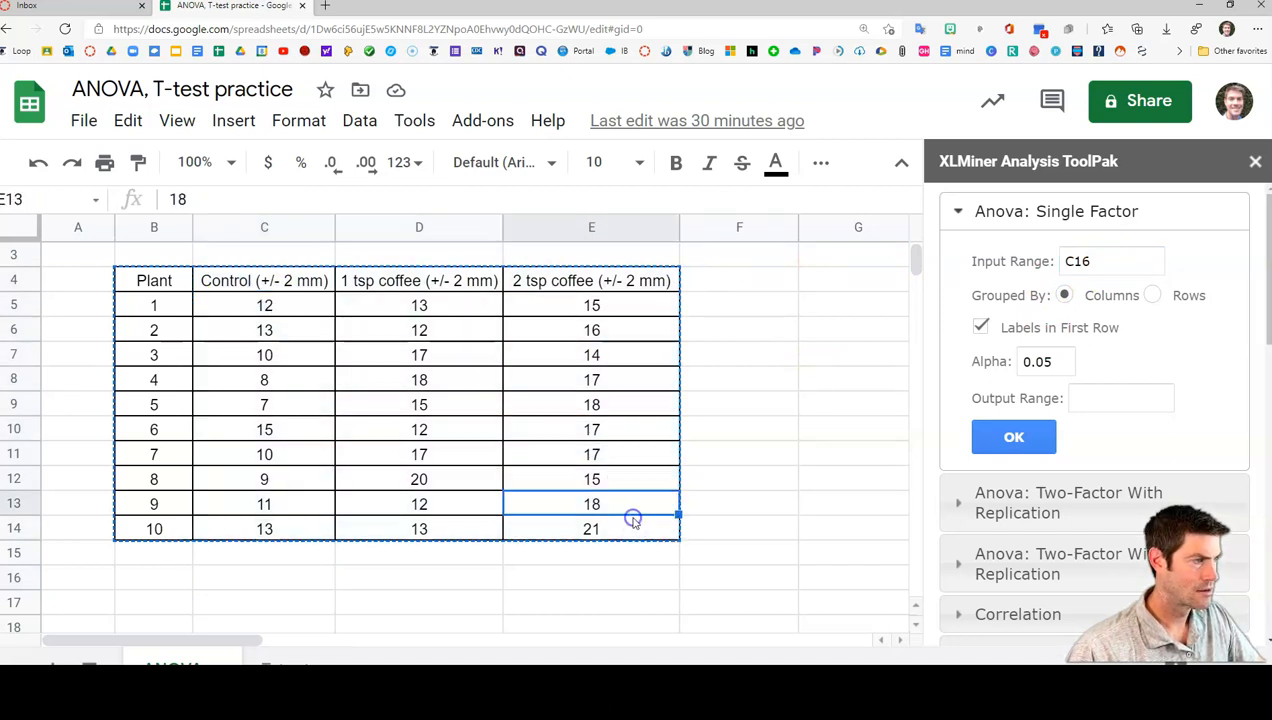
pyautogui.click(633, 452)
pyautogui.click(725, 579)
pyautogui.click(745, 533)
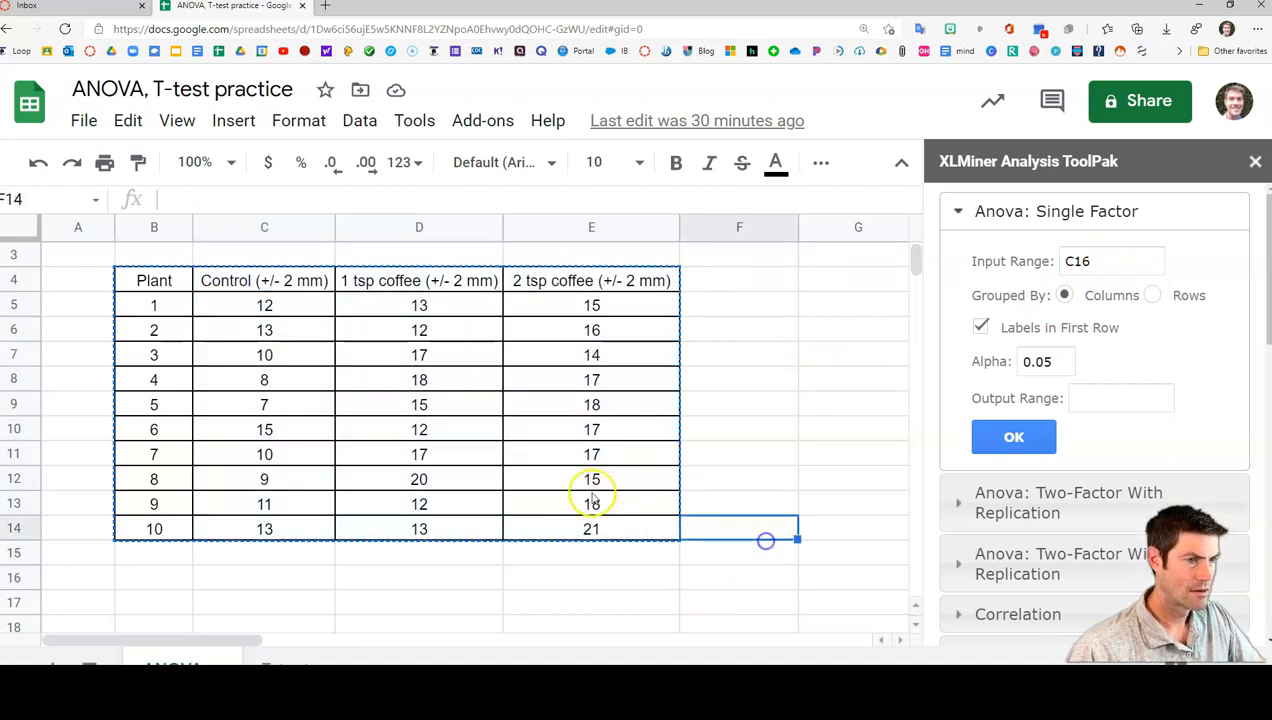
pyautogui.click(318, 553)
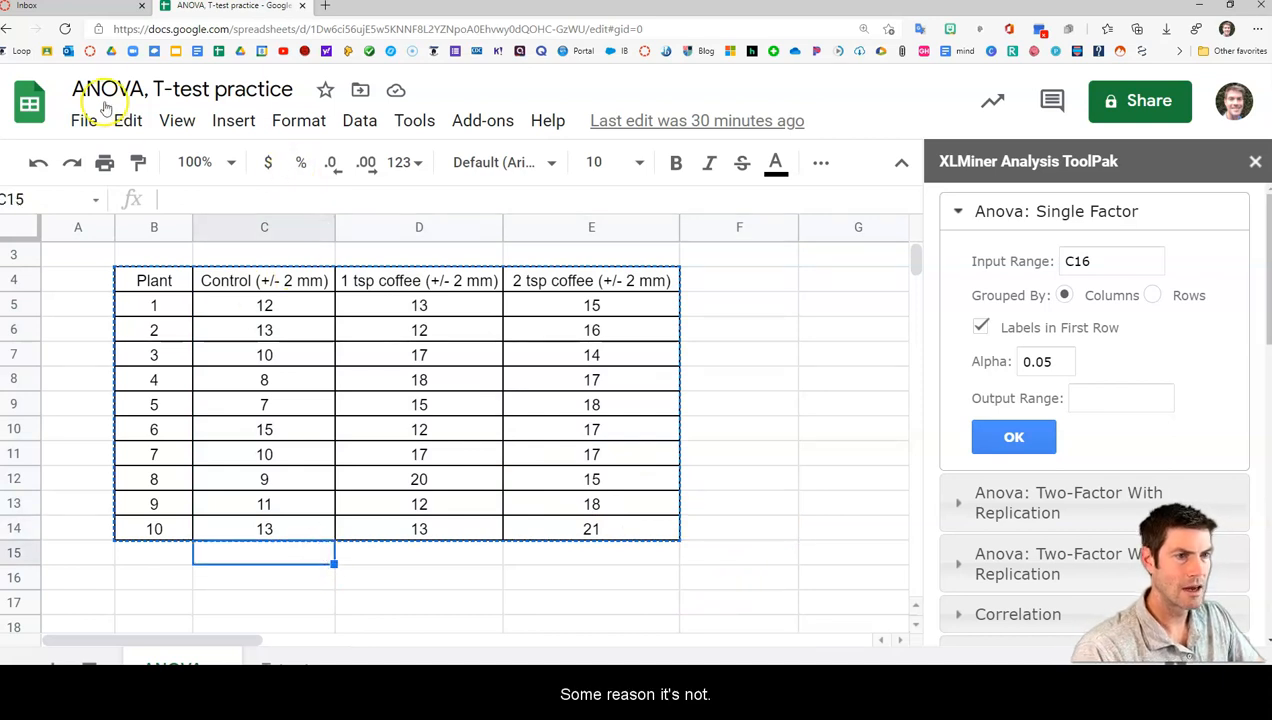
# Reload the spreadsheet and restart the XLMiner Analysis ToolPak add-on
pyautogui.click(64, 28)
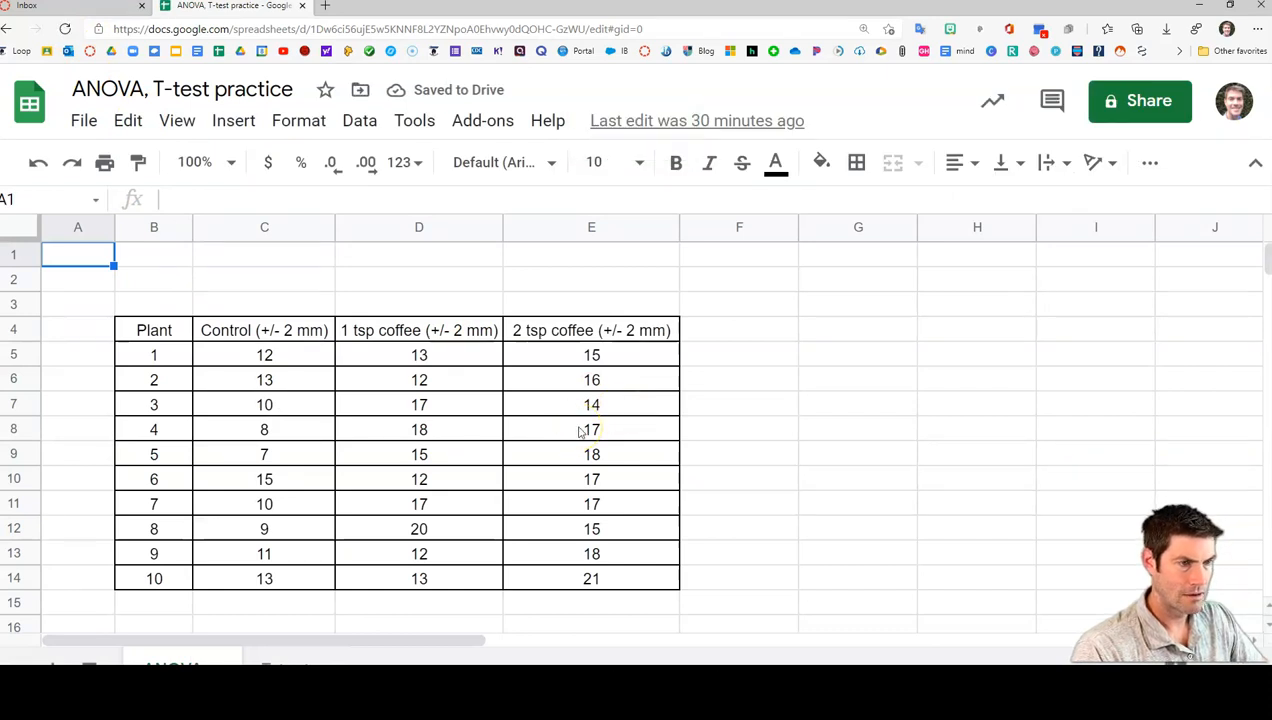
pyautogui.click(476, 121)
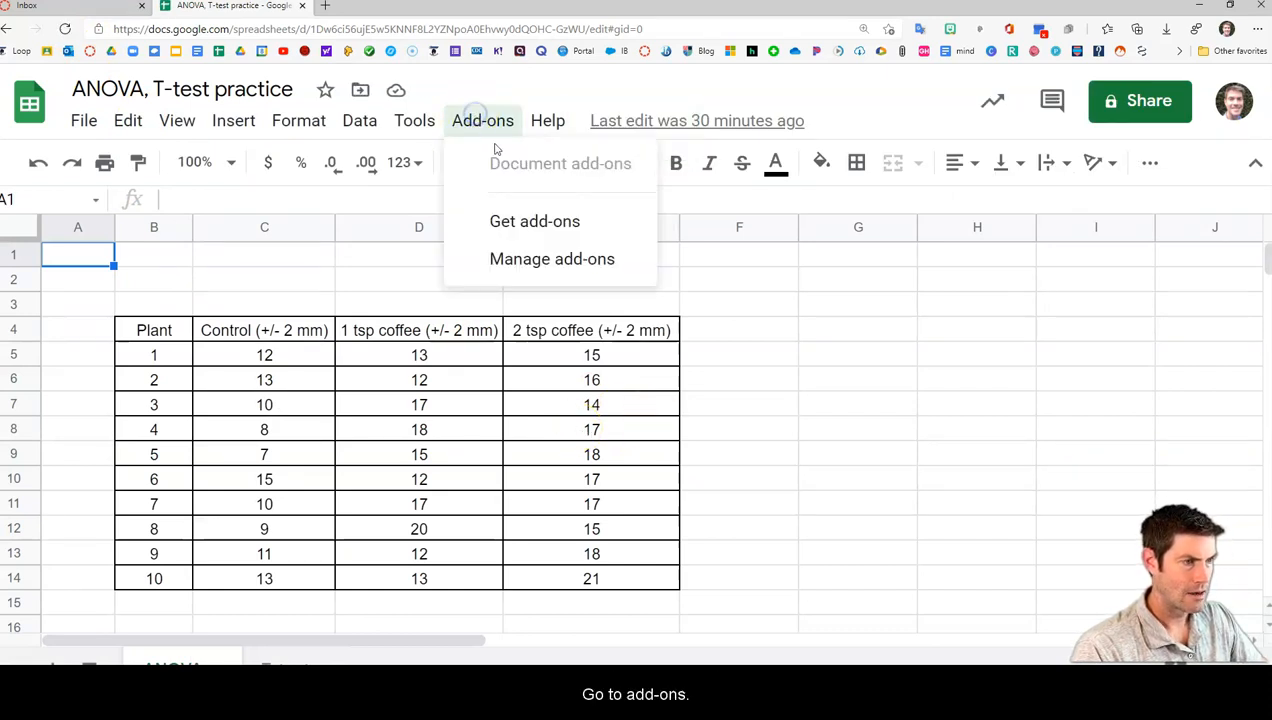
pyautogui.moveTo(568, 292)
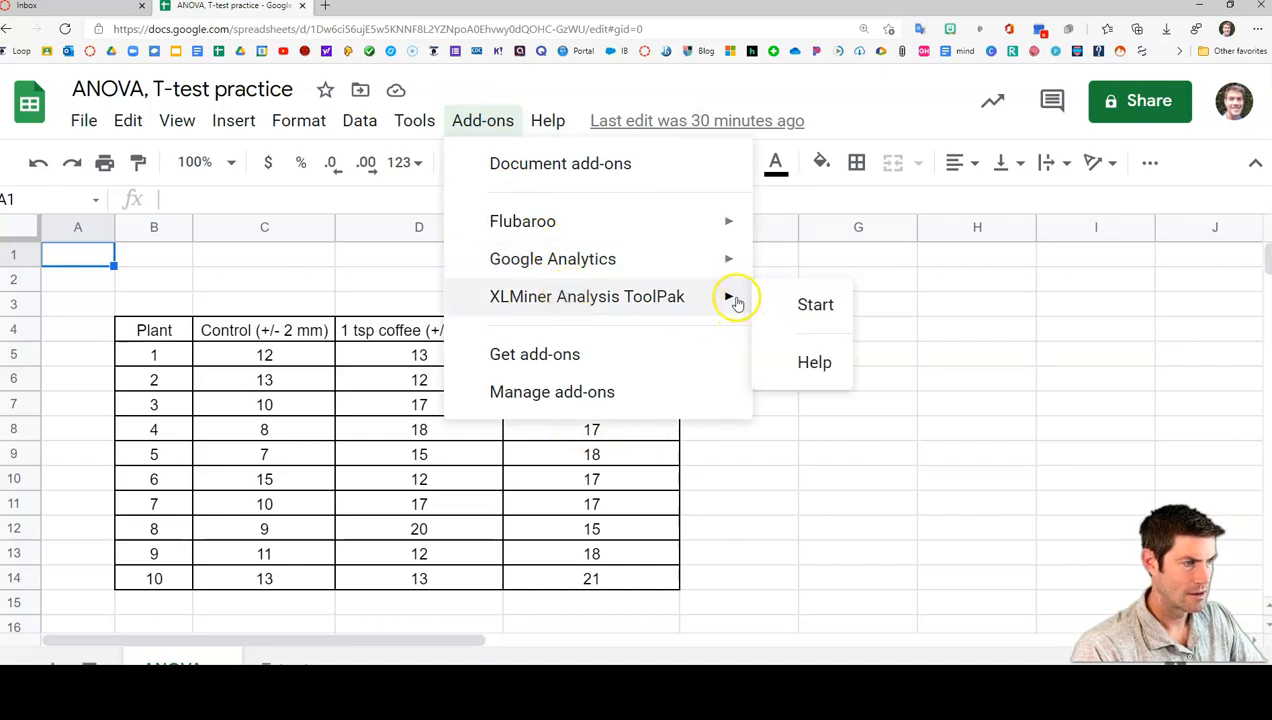
pyautogui.click(826, 308)
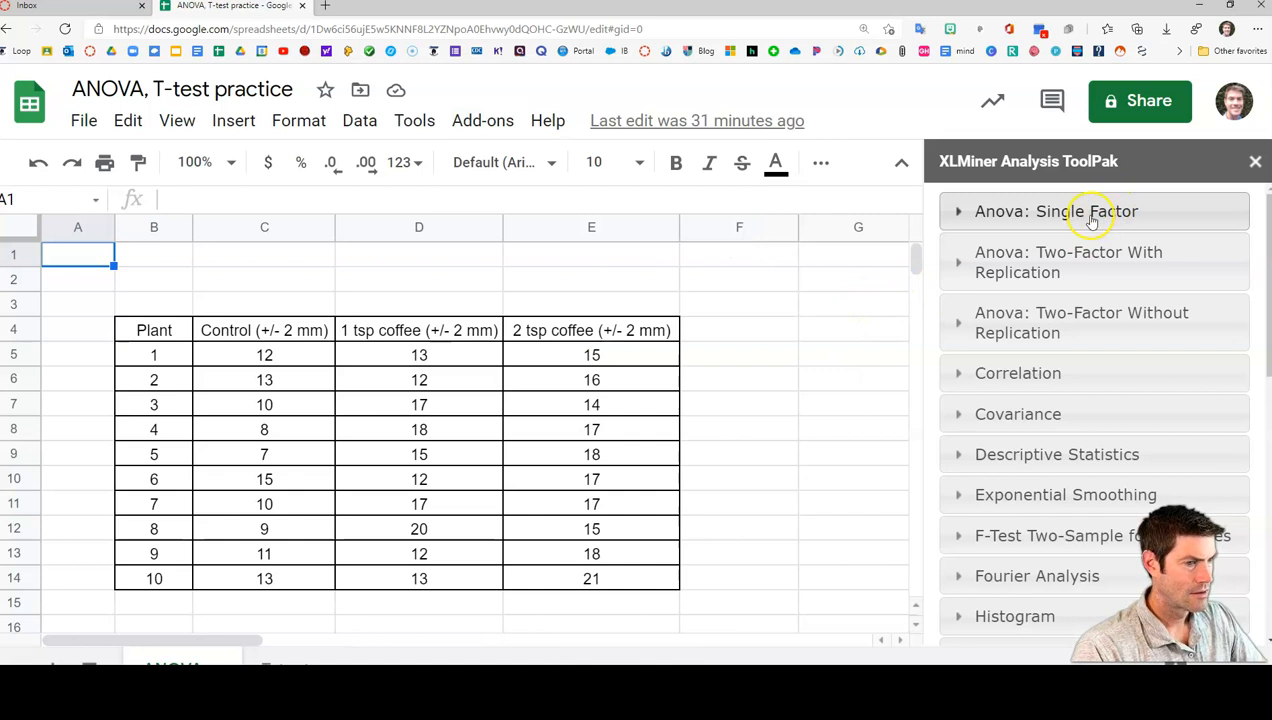
# Set up Anova: Single Factor with input range C4:E14, including the column headers as labels in the first row
pyautogui.click(1091, 218)
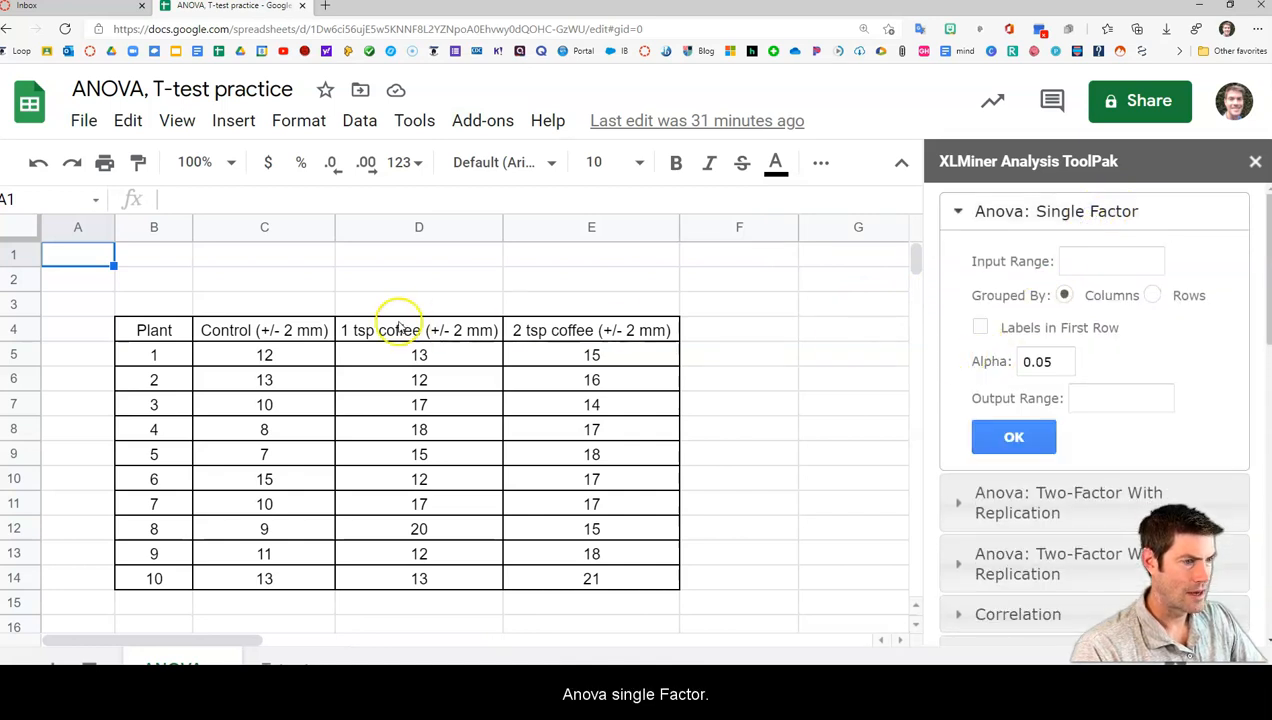
pyautogui.moveTo(264, 334); pyautogui.dragTo(636, 570)
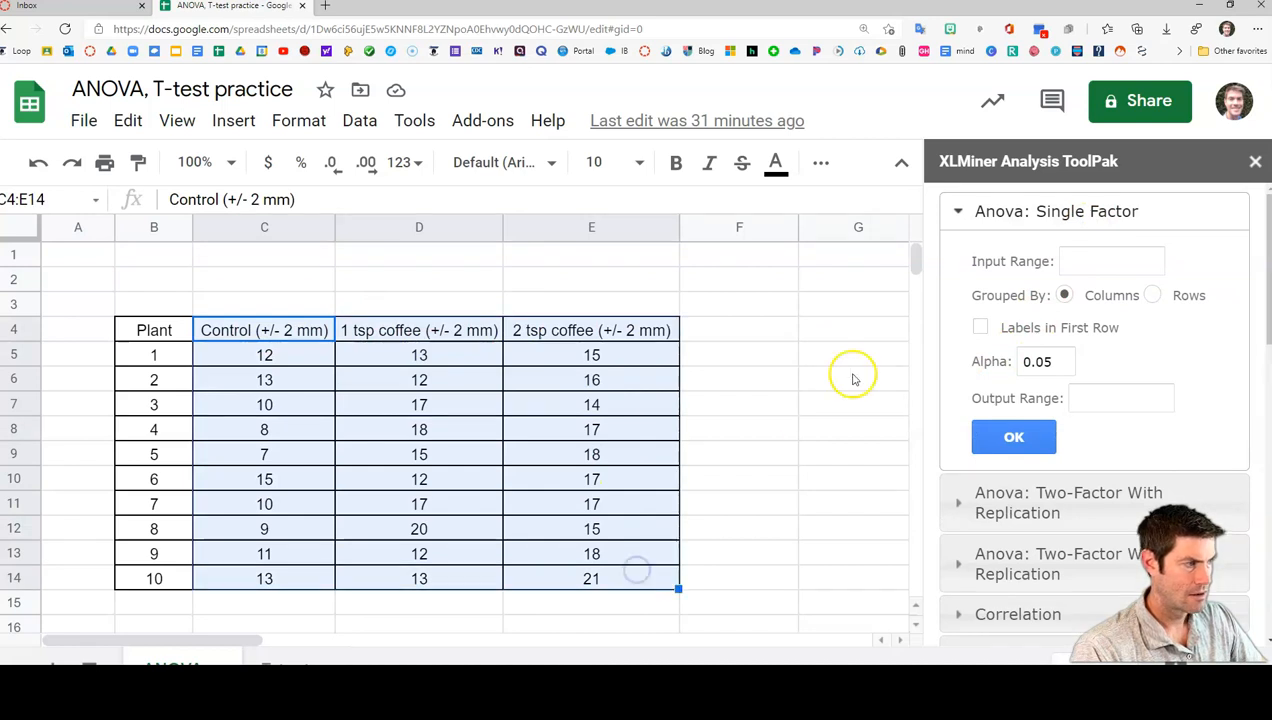
pyautogui.click(1121, 257)
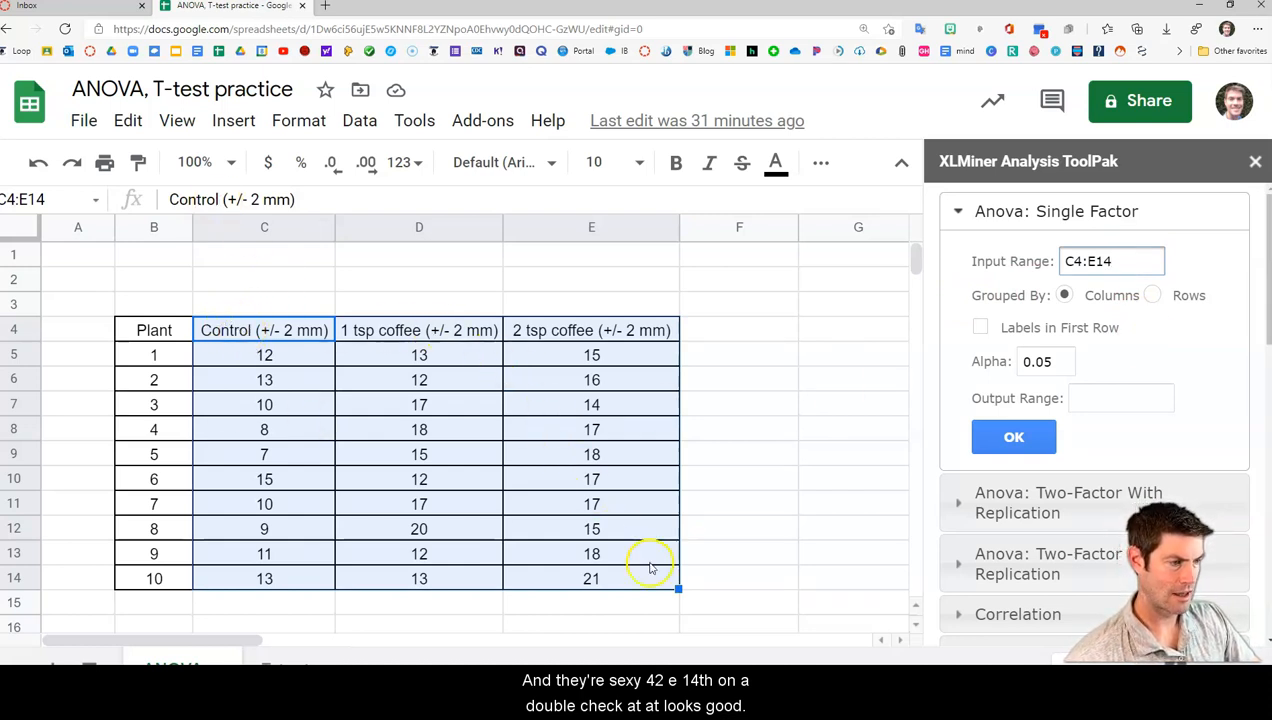
pyautogui.click(981, 327)
# Set the ANOVA output range to C16 below the data table and run the analysis
pyautogui.scroll(-2, 795, 413)
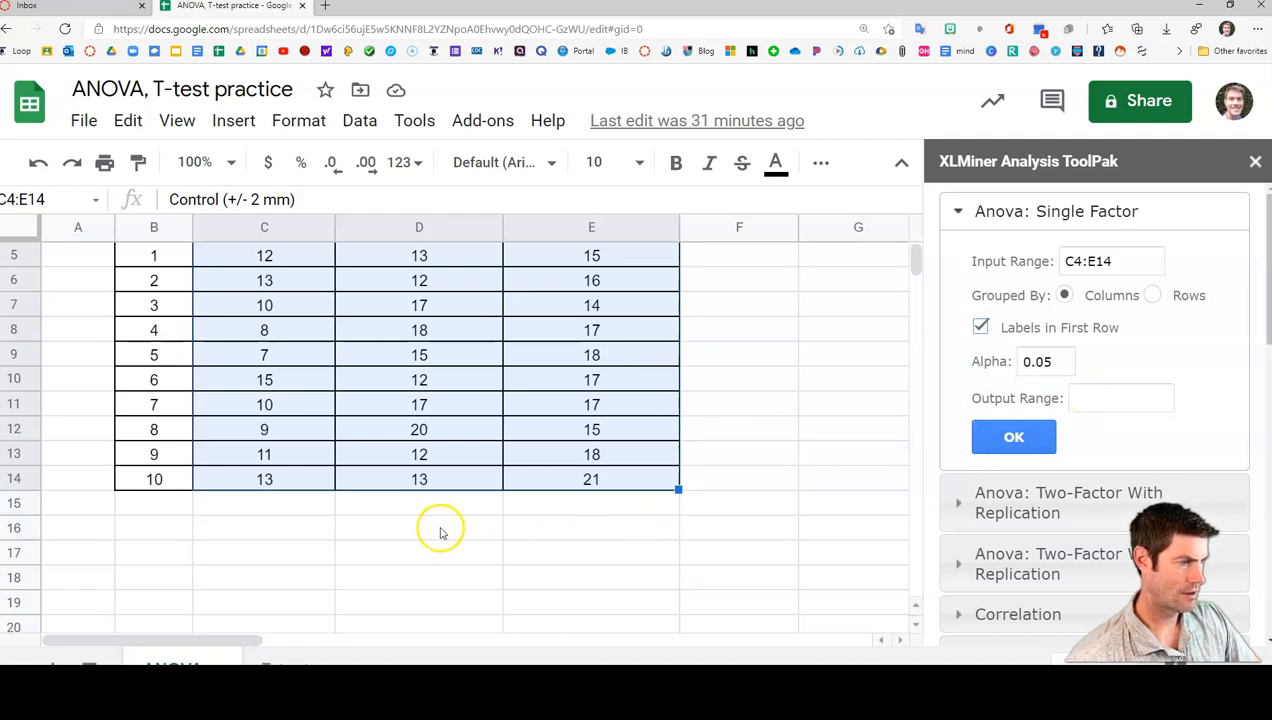
pyautogui.click(245, 530)
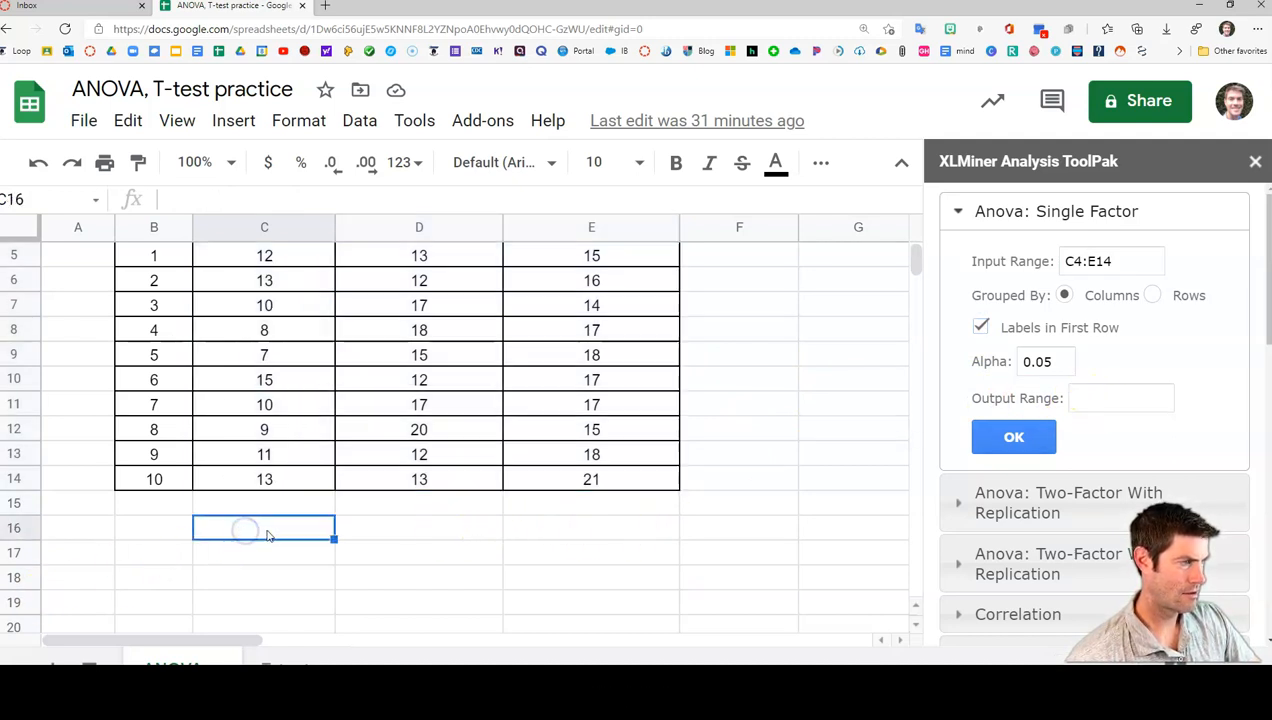
pyautogui.click(1113, 398)
pyautogui.write('C16')
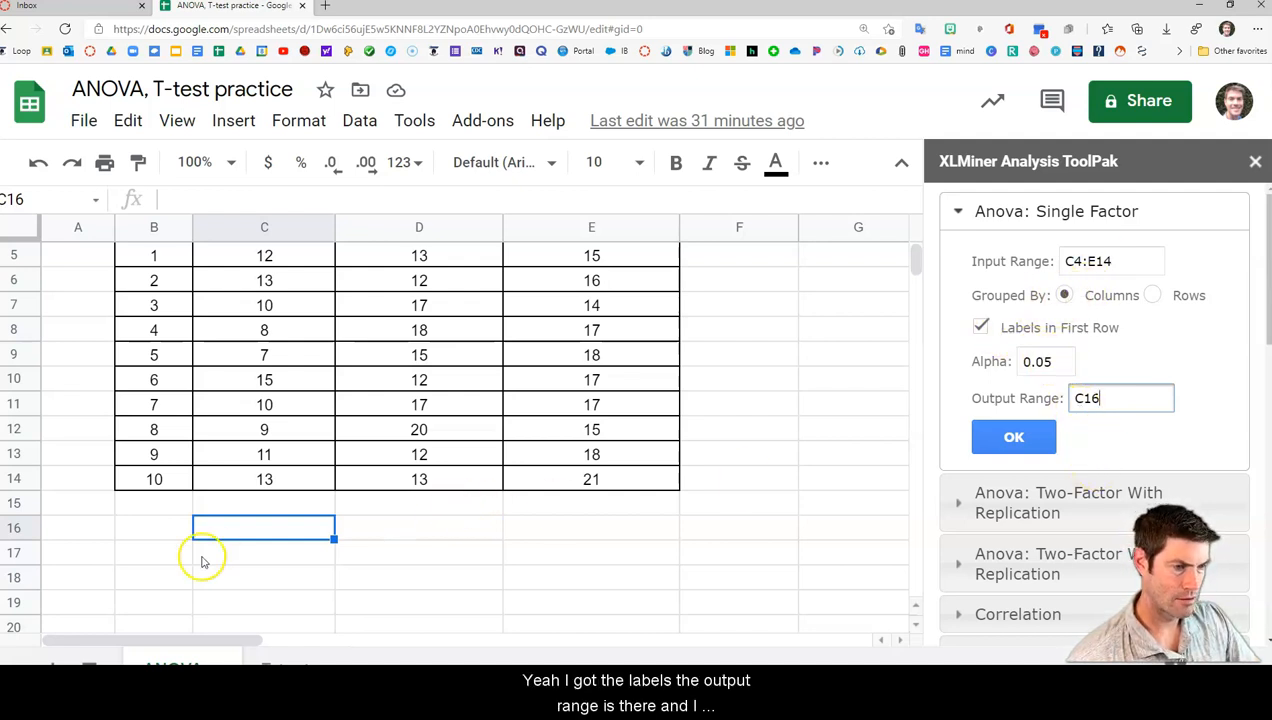
pyautogui.click(1018, 438)
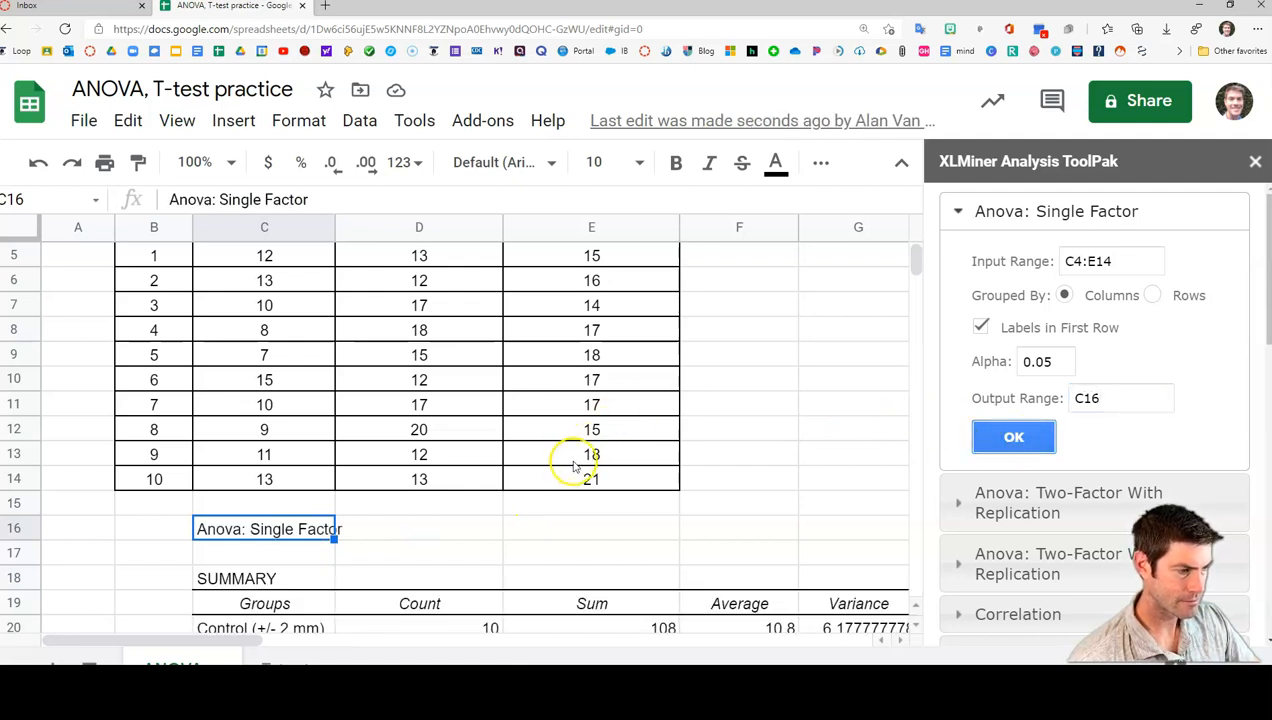
# Highlight the P-value cell H27 in the ANOVA results table with a yellow fill
pyautogui.scroll(-1, 562, 475)
pyautogui.scroll(-1, 563, 475)
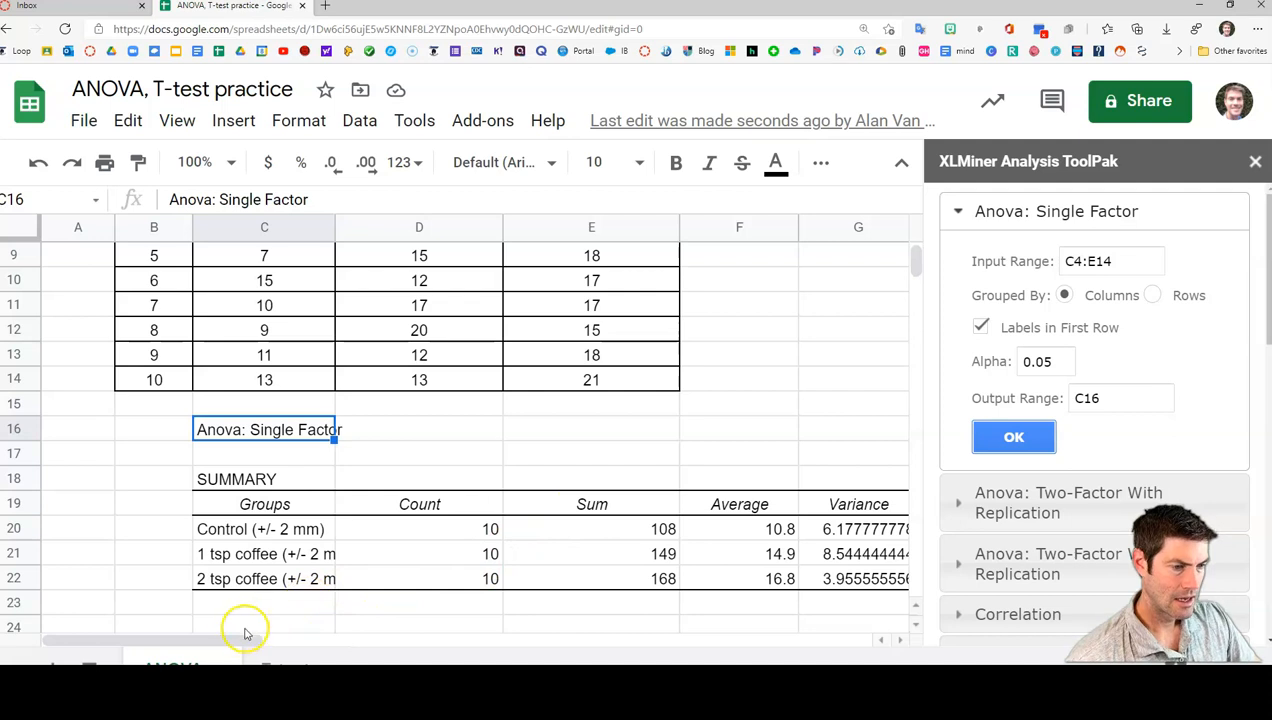
pyautogui.moveTo(234, 641); pyautogui.dragTo(258, 642)
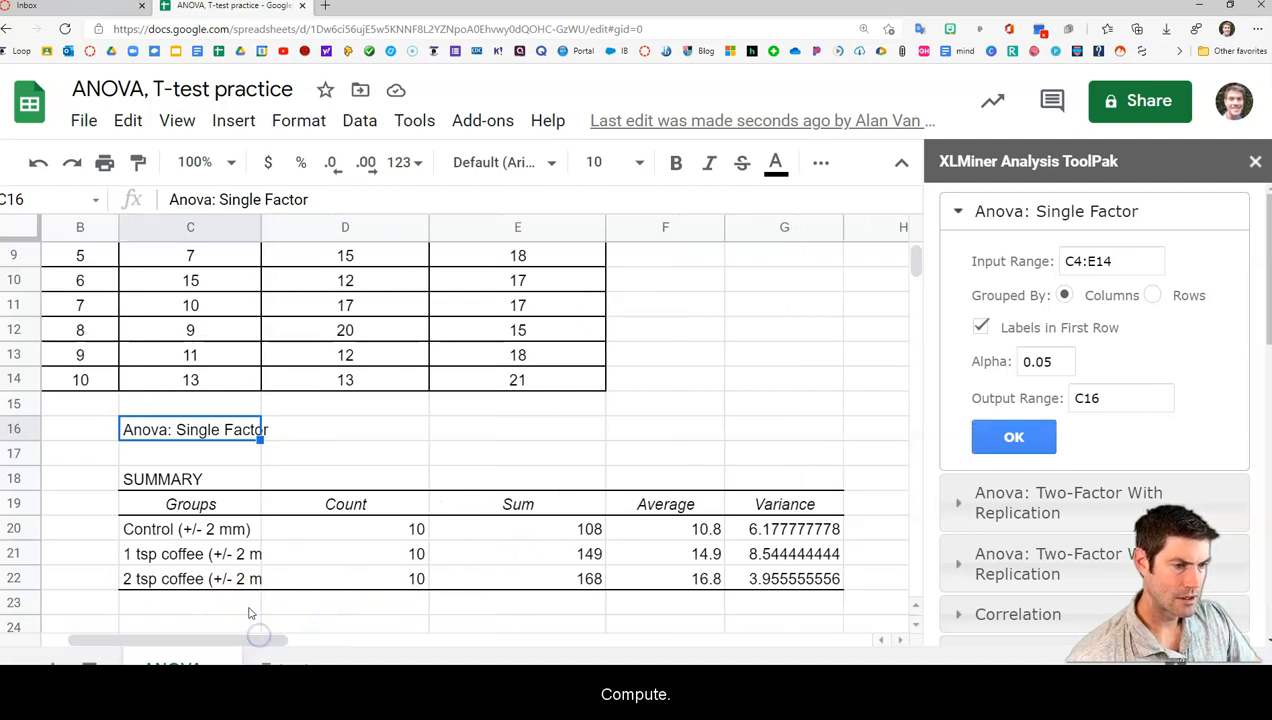
pyautogui.scroll(-3, 250, 613)
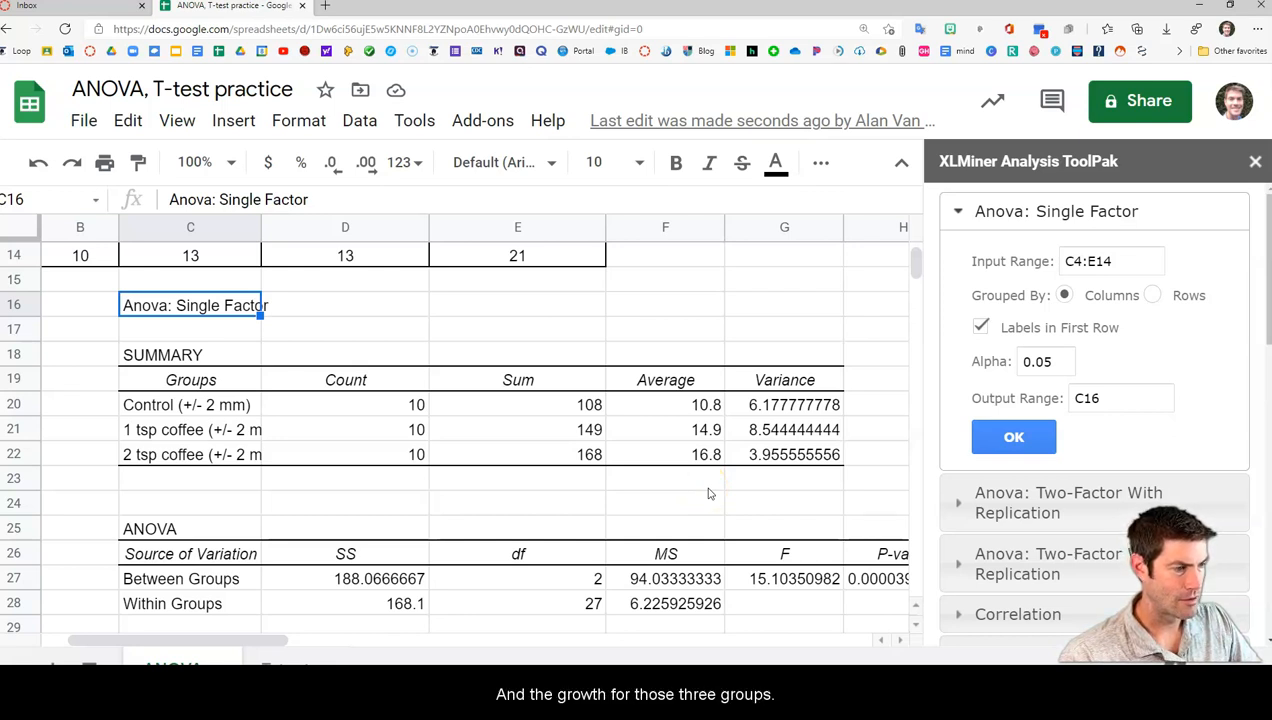
pyautogui.scroll(-1, 670, 590)
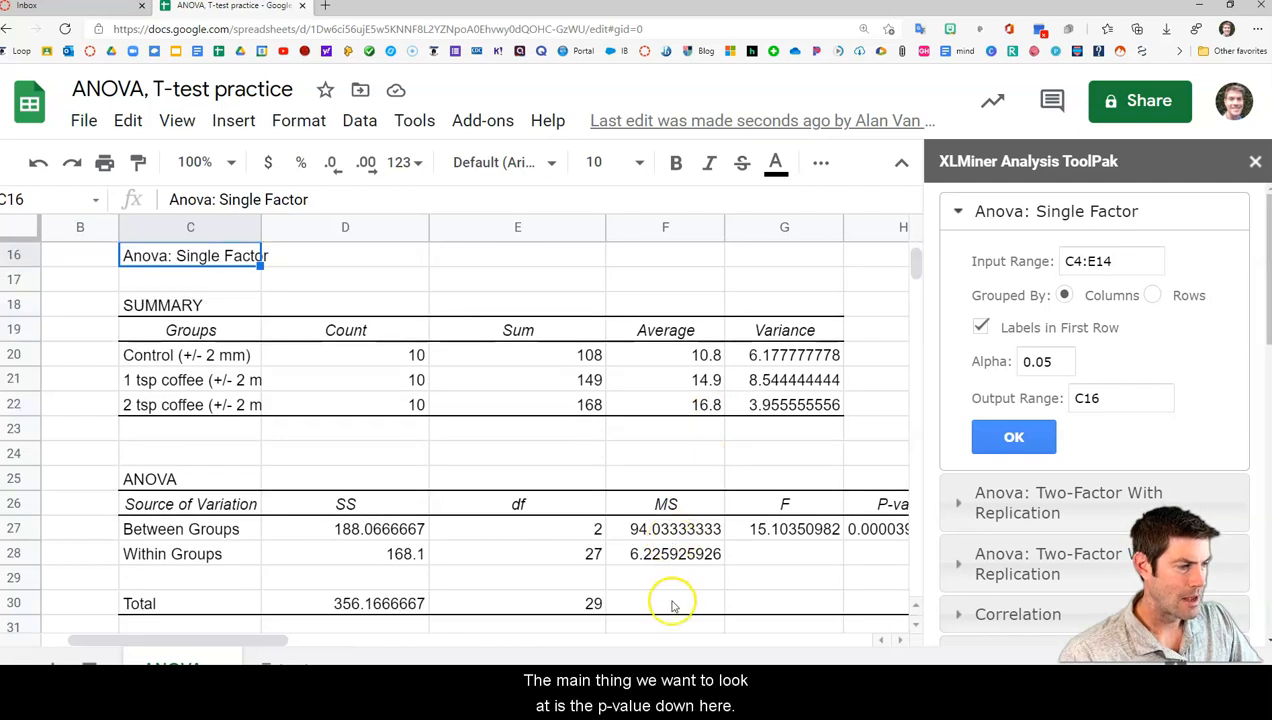
pyautogui.moveTo(275, 640); pyautogui.dragTo(348, 641)
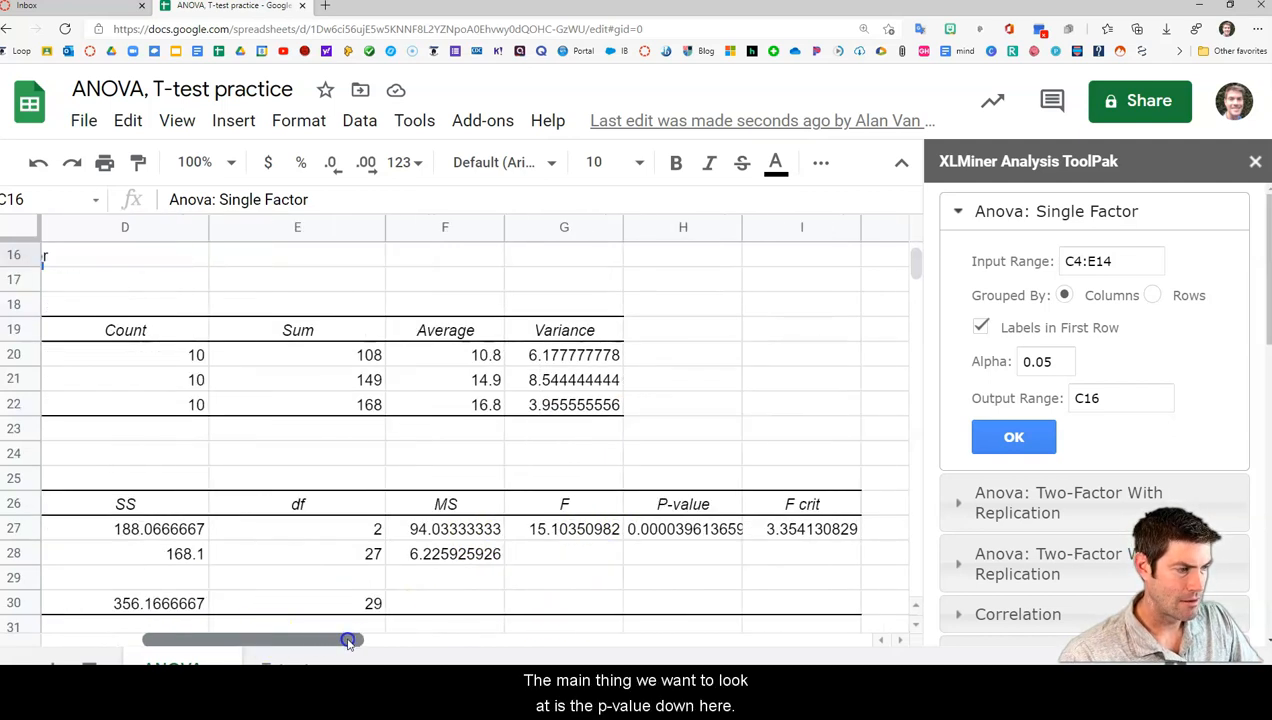
pyautogui.click(659, 529)
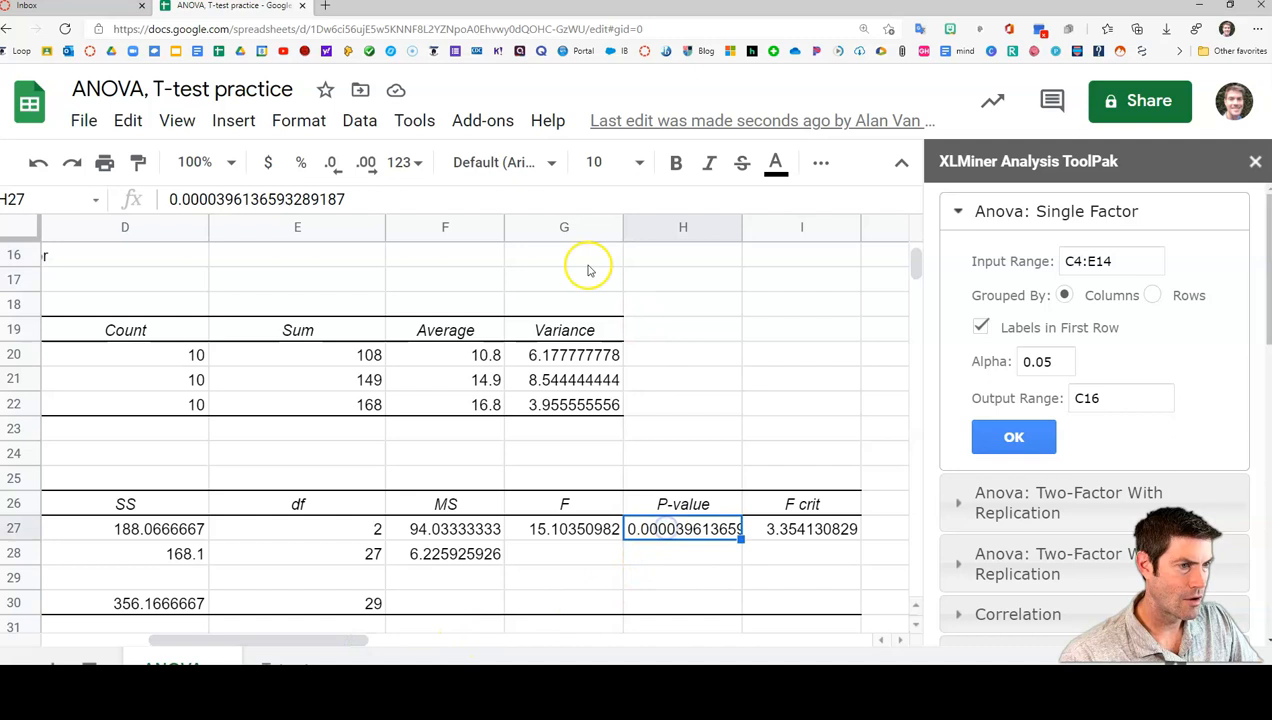
pyautogui.click(820, 162)
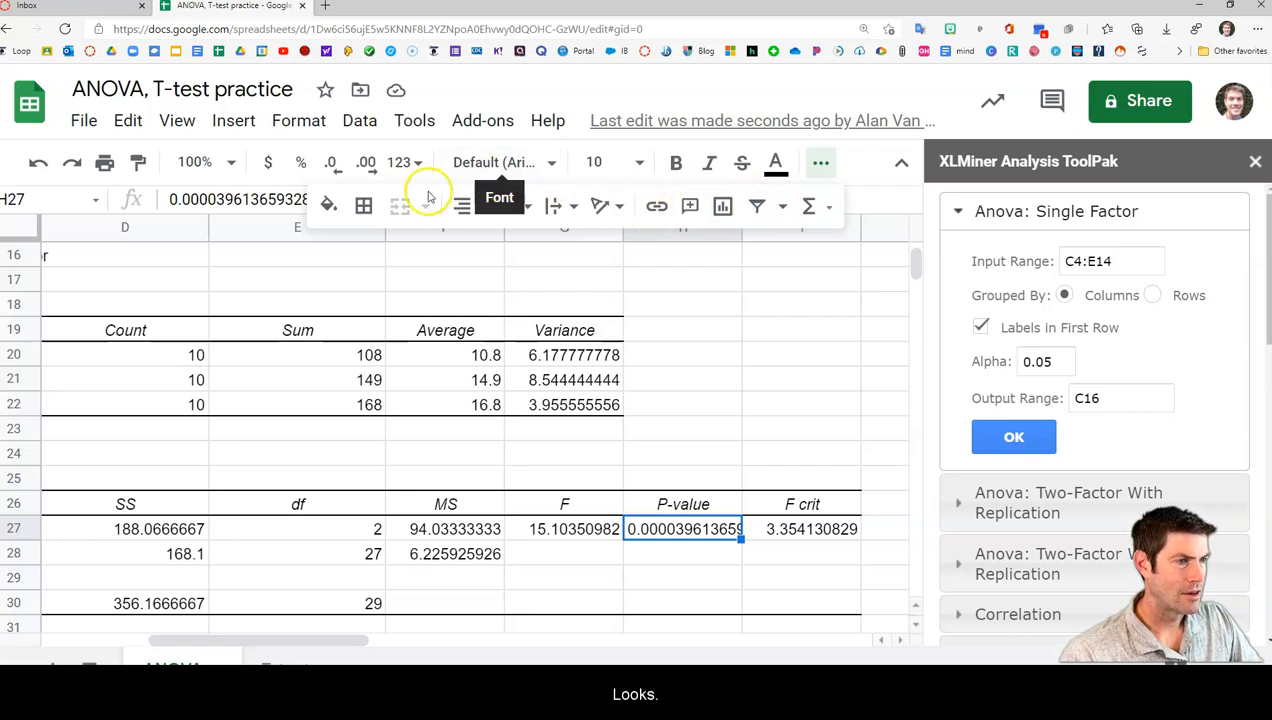
pyautogui.click(329, 205)
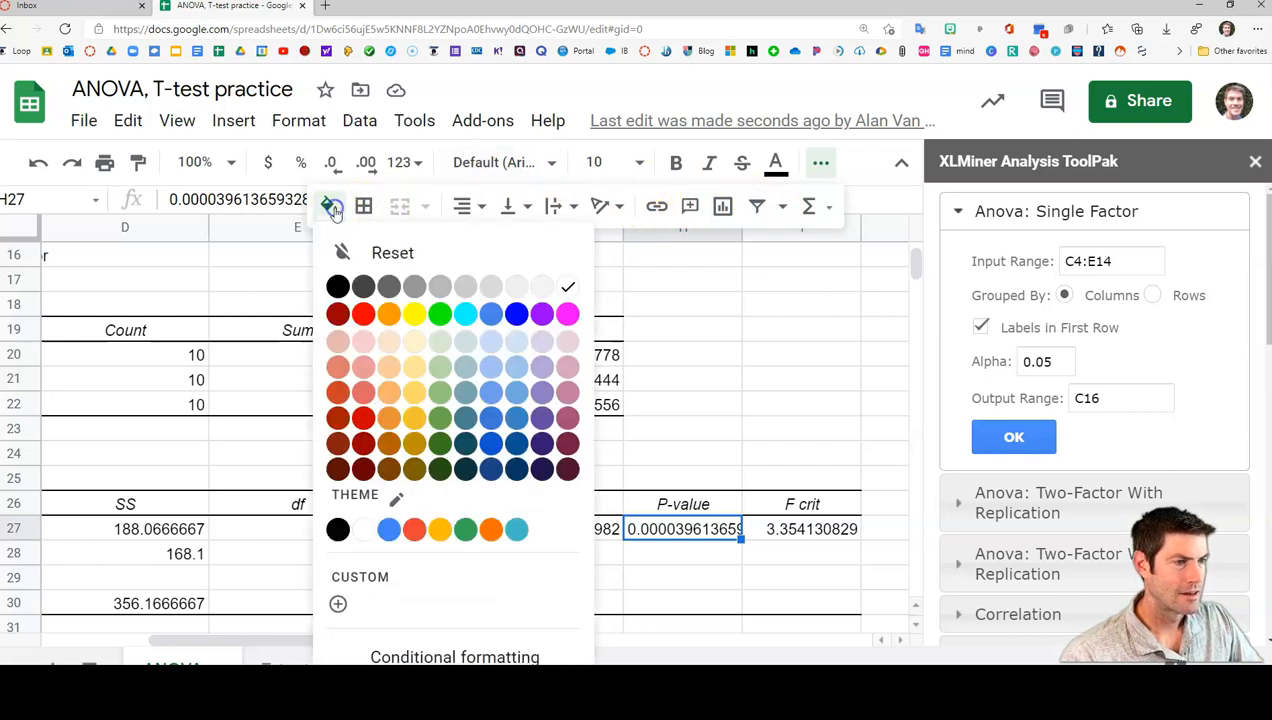
pyautogui.click(415, 318)
# In cell H29, enter the note "if your p-value is less than 0.05, you have significant differnces between the averages of your groups"
pyautogui.click(681, 580)
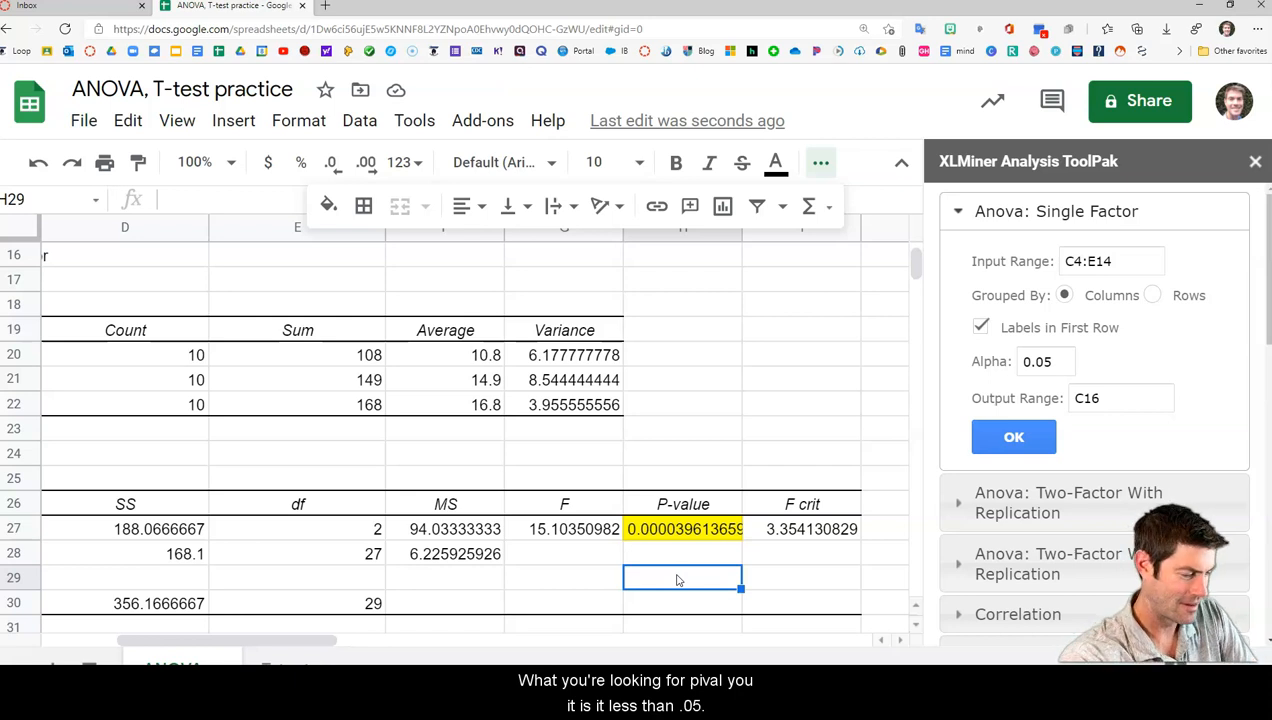
pyautogui.write('if yo')
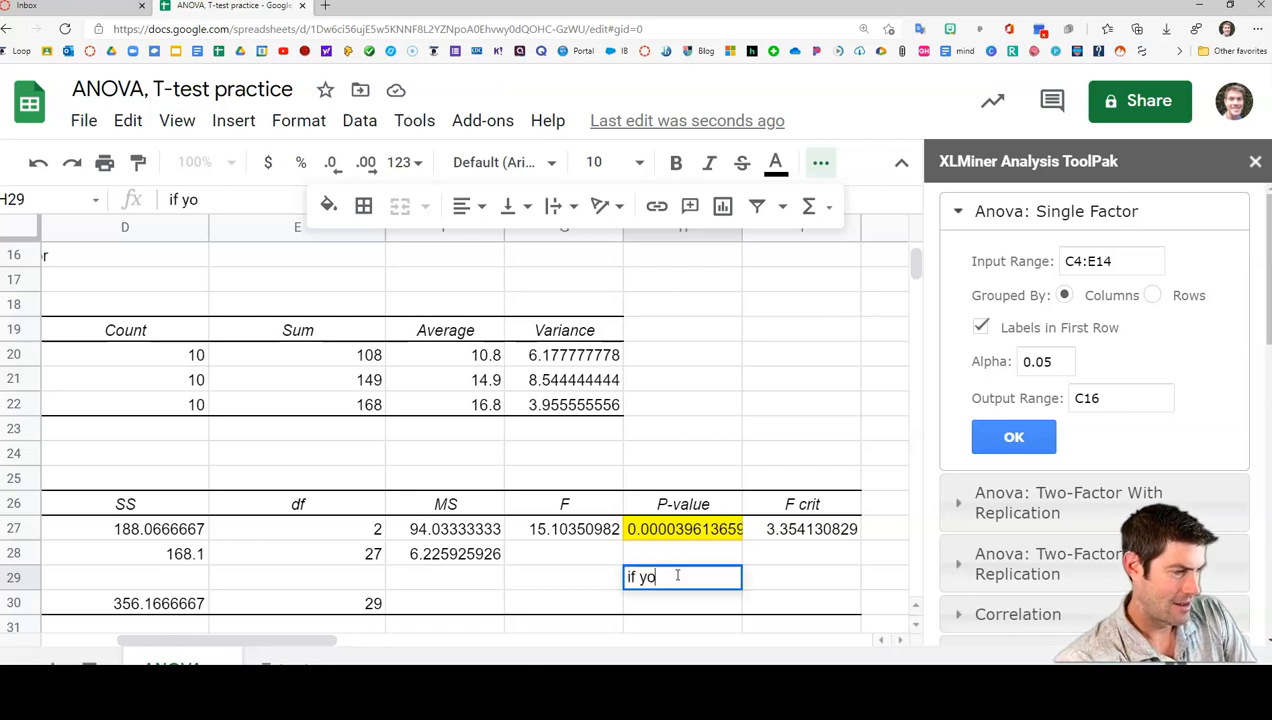
pyautogui.write('ur p-v')
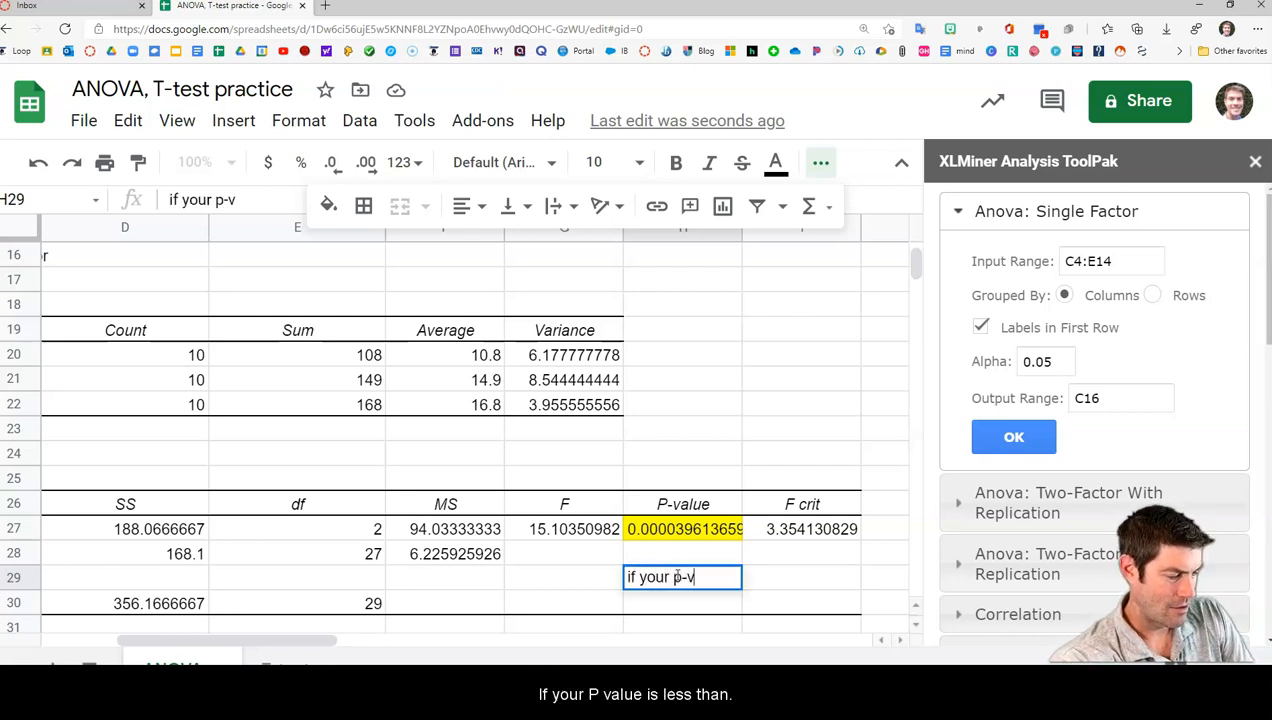
pyautogui.write('alue is le')
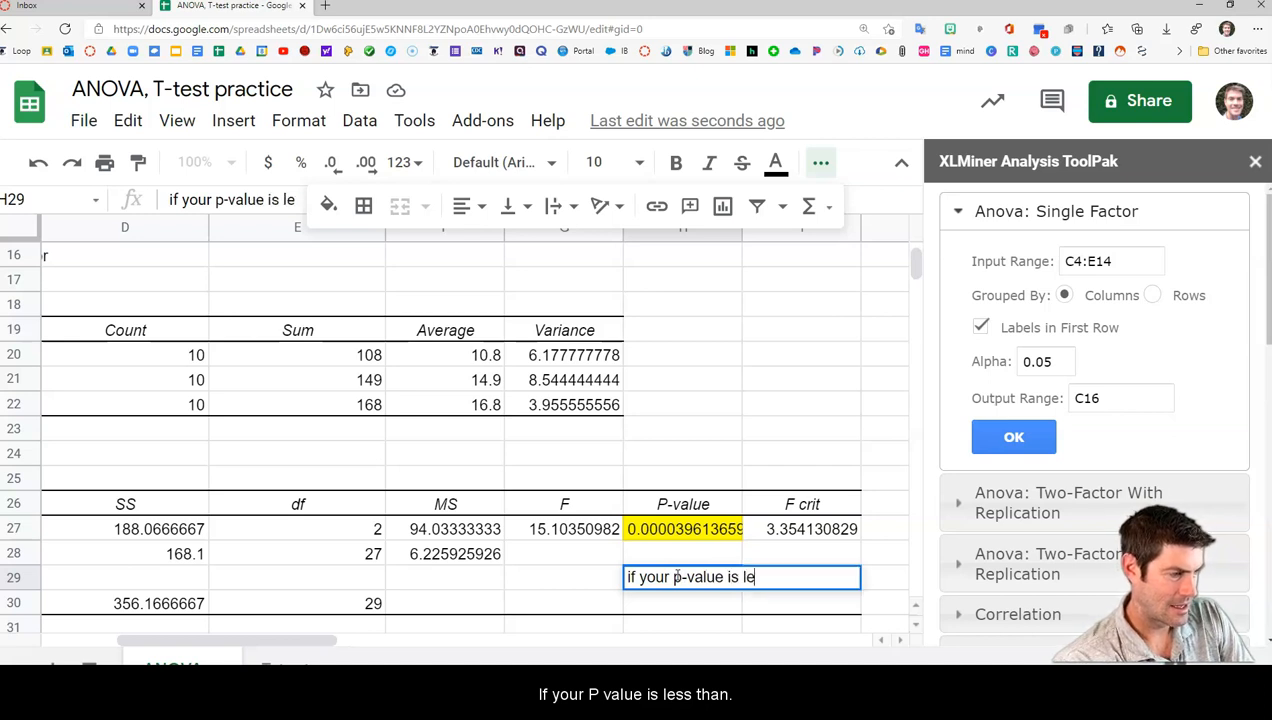
pyautogui.write('ss than 0')
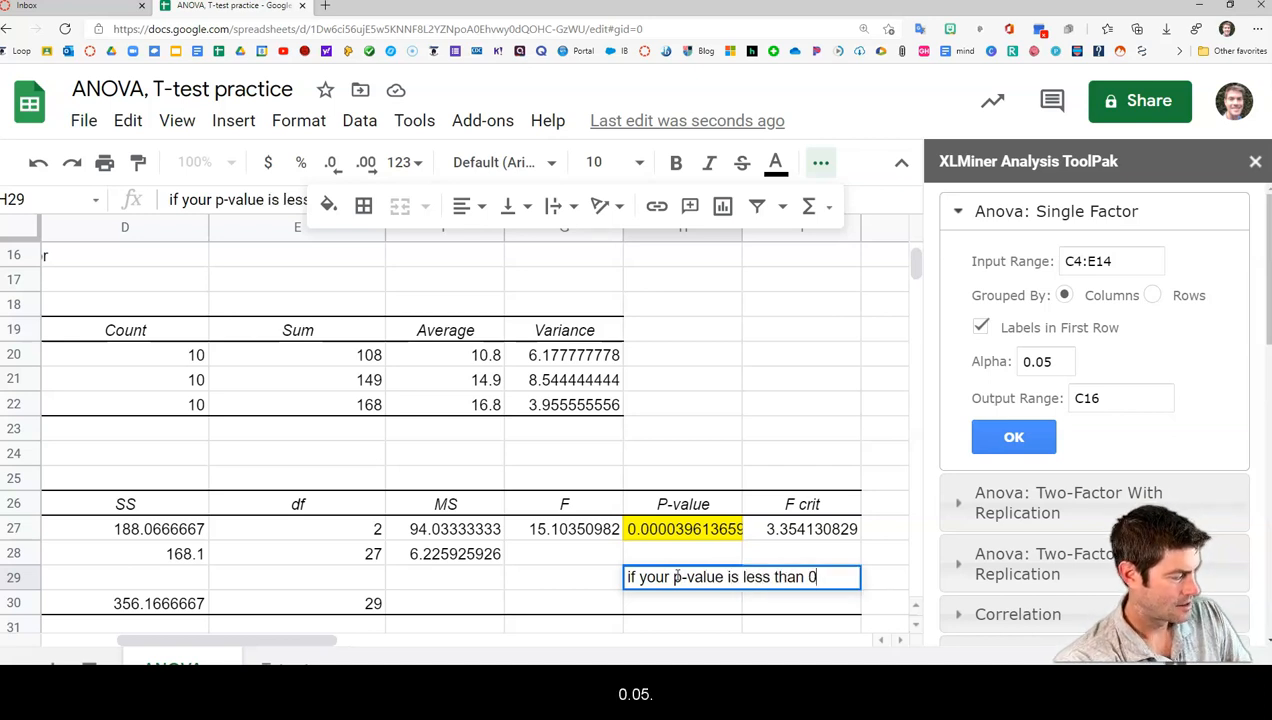
pyautogui.write('.05, ')
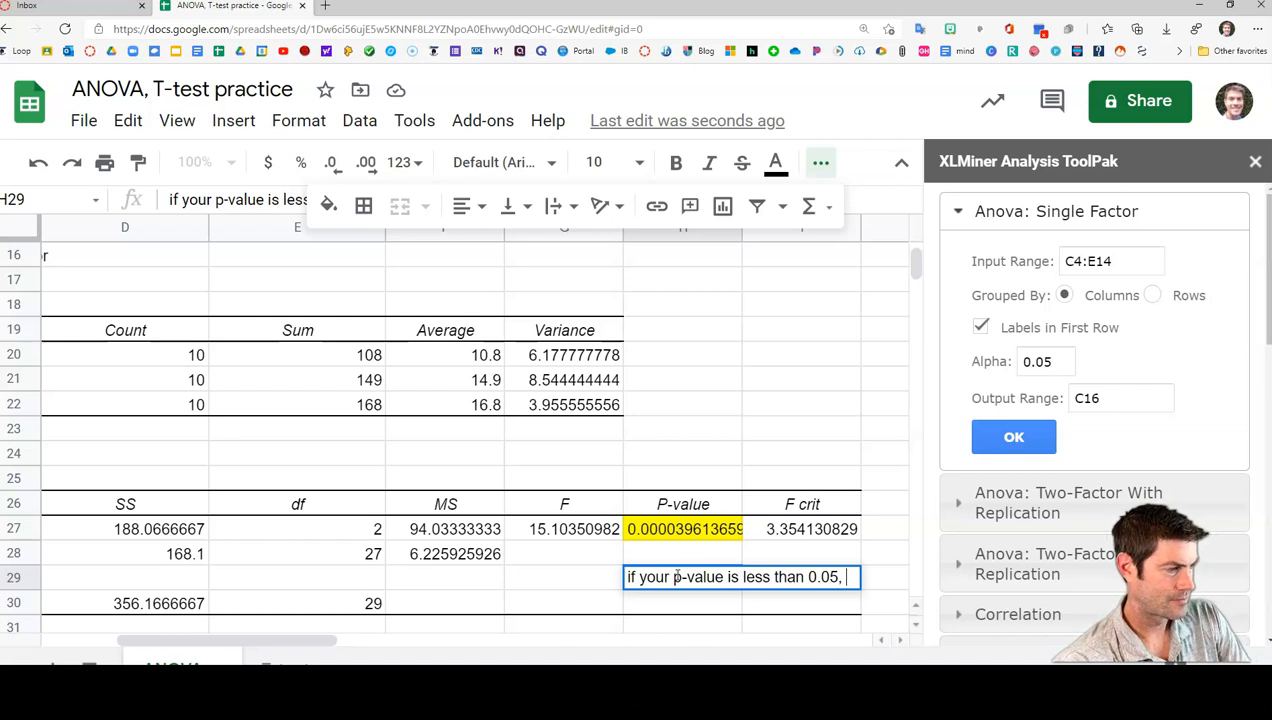
pyautogui.write('your')
pyautogui.press('BackSpace')
pyautogui.press('BackSpace')
pyautogui.press('BackSpace')
pyautogui.write('our p-value is less than 0.05, you')
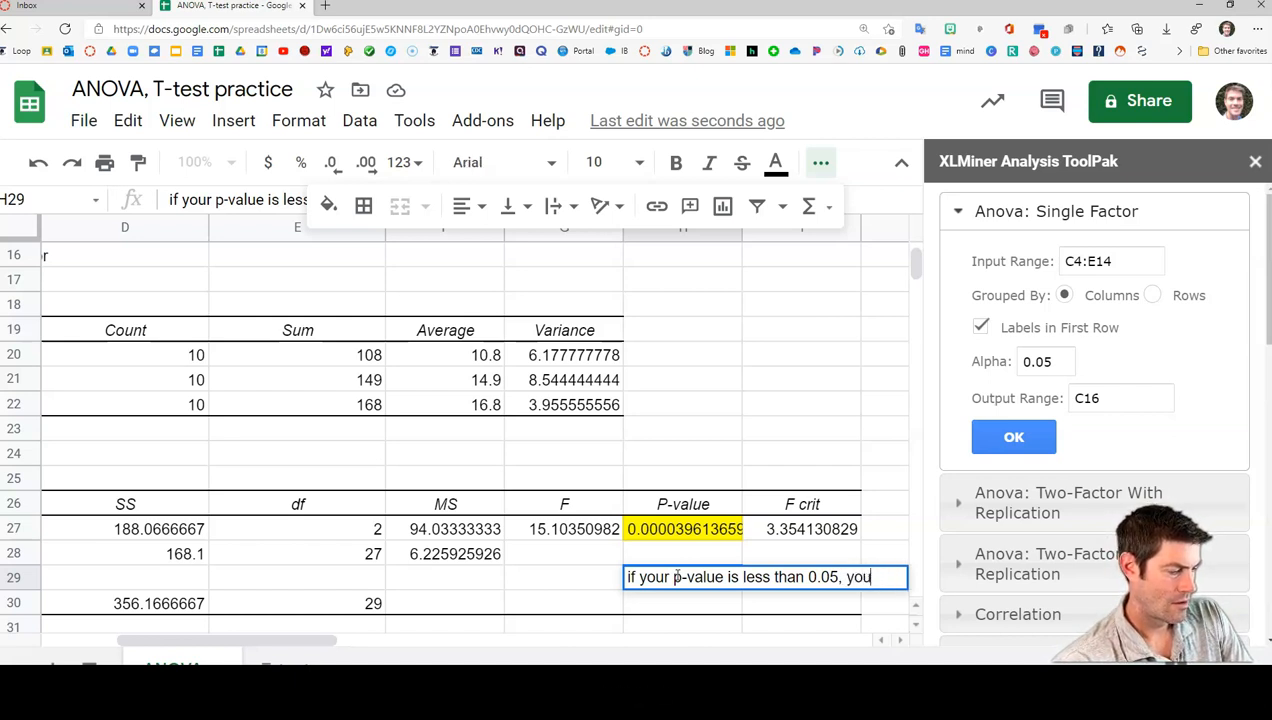
pyautogui.write(' have significant diffe')
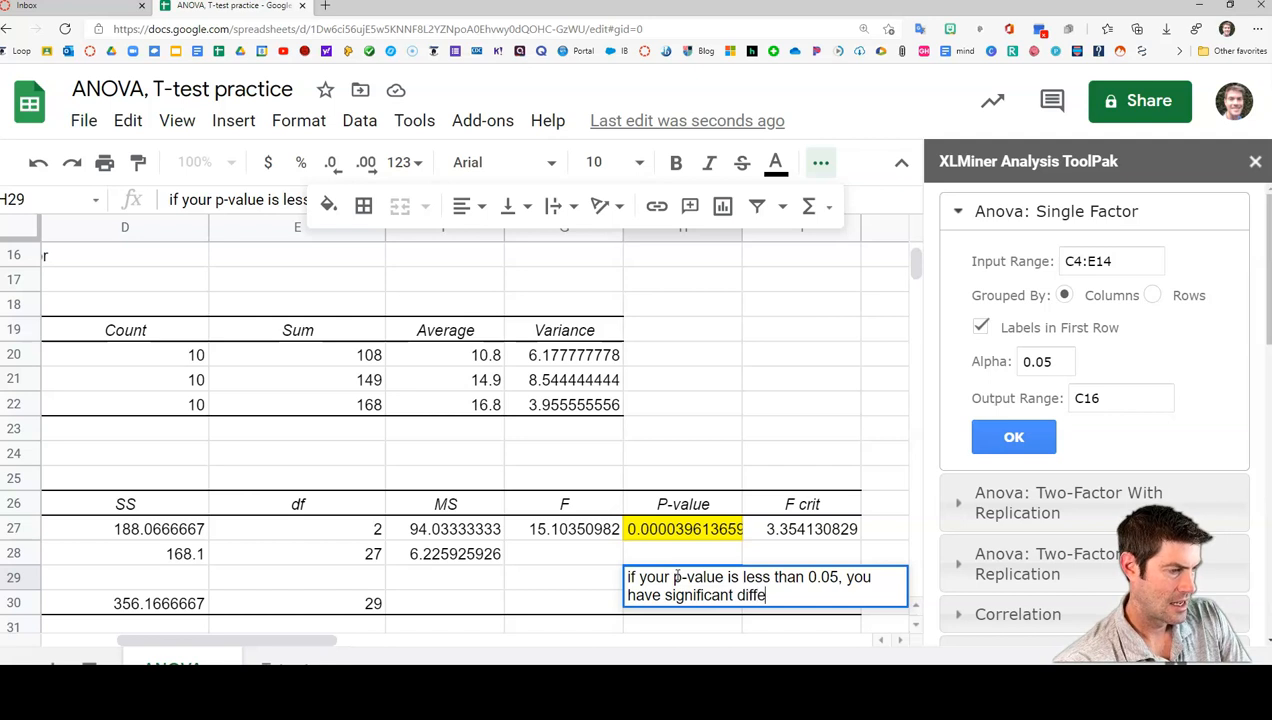
pyautogui.write('rnece')
pyautogui.press('BackSpace')
pyautogui.press('BackSpace')
pyautogui.press('BackSpace')
pyautogui.press('BackSpace')
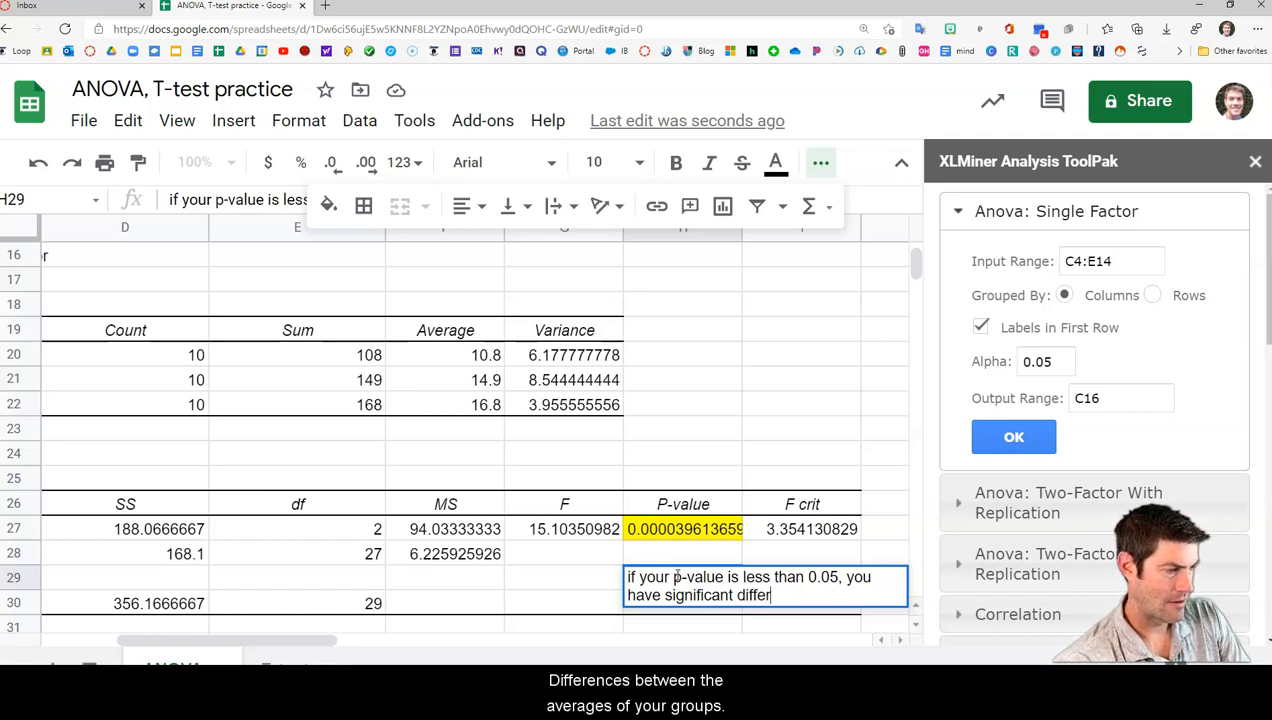
pyautogui.write('nces ')
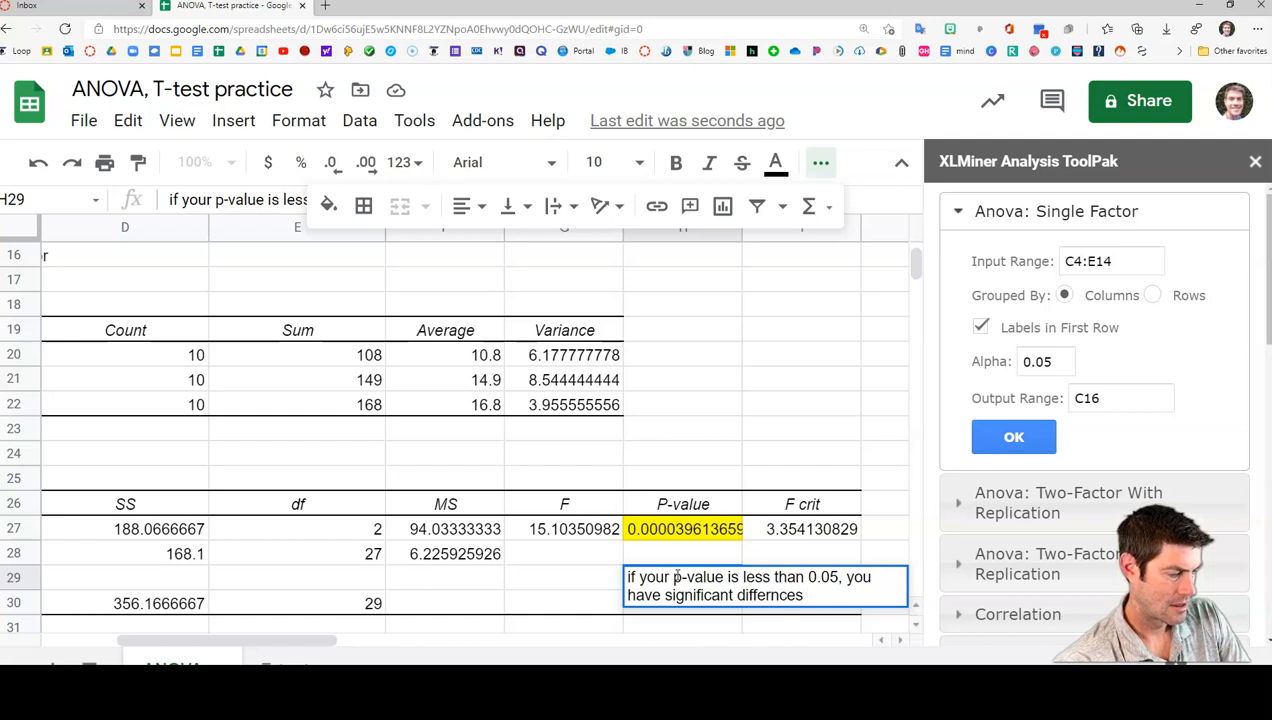
pyautogui.write('between the')
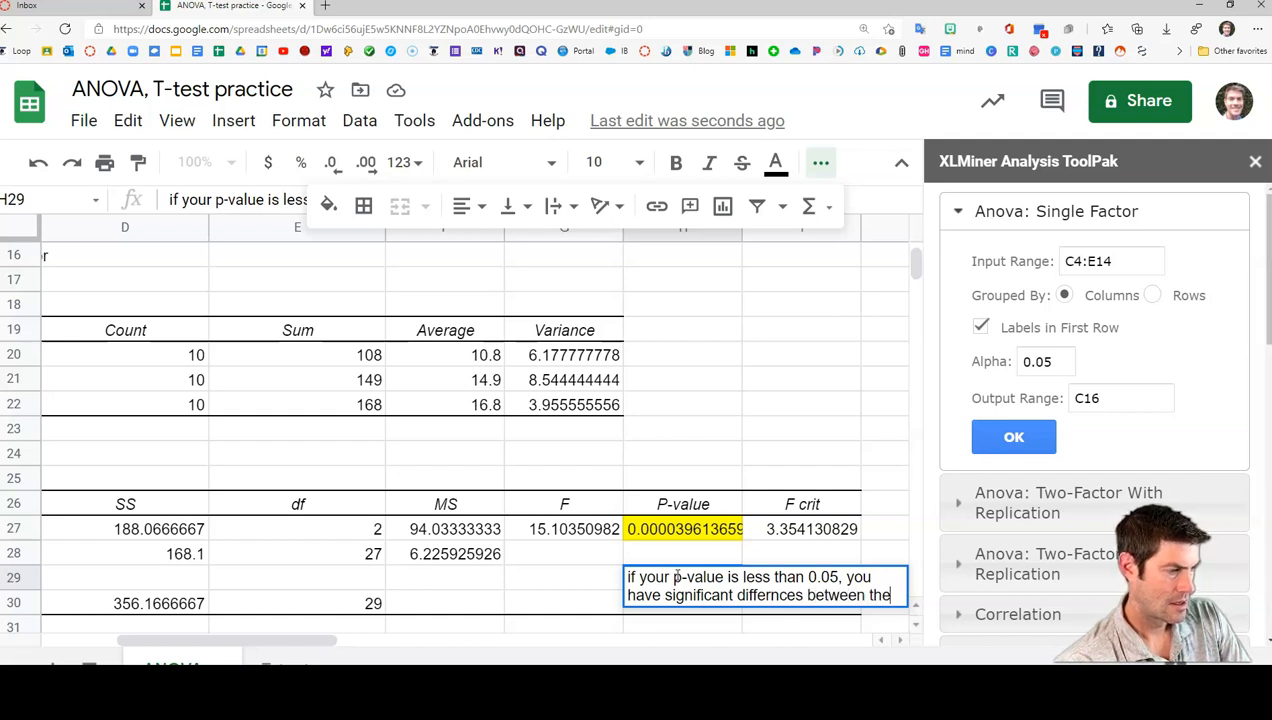
pyautogui.write(' averages of your gr')
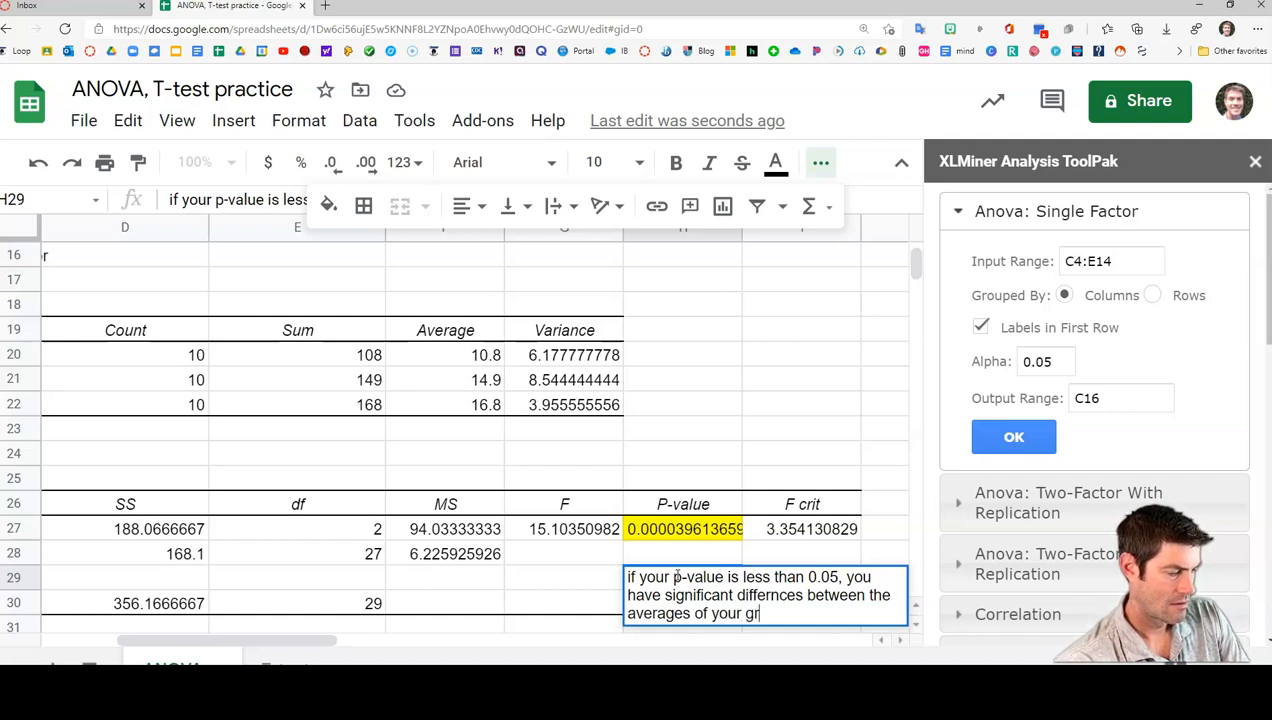
pyautogui.write('oups')
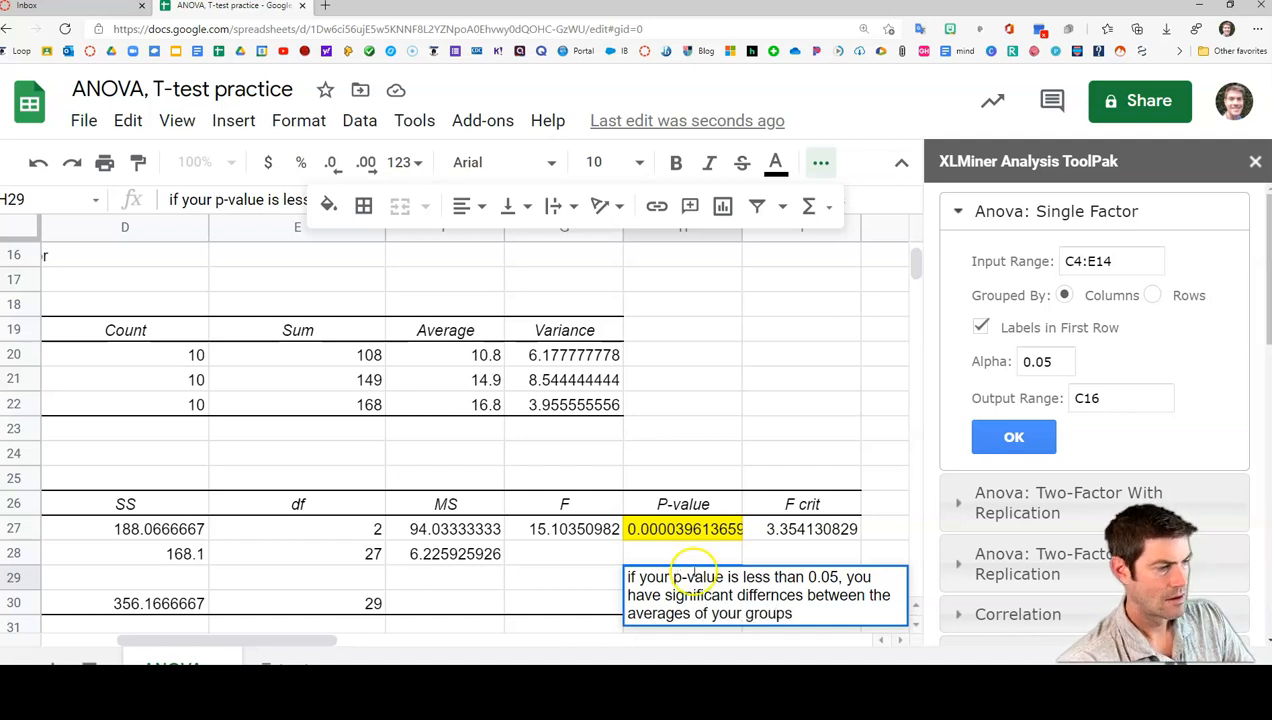
pyautogui.click(684, 440)
# Copy the p-value note in H29 and display its full text
pyautogui.click(663, 580)
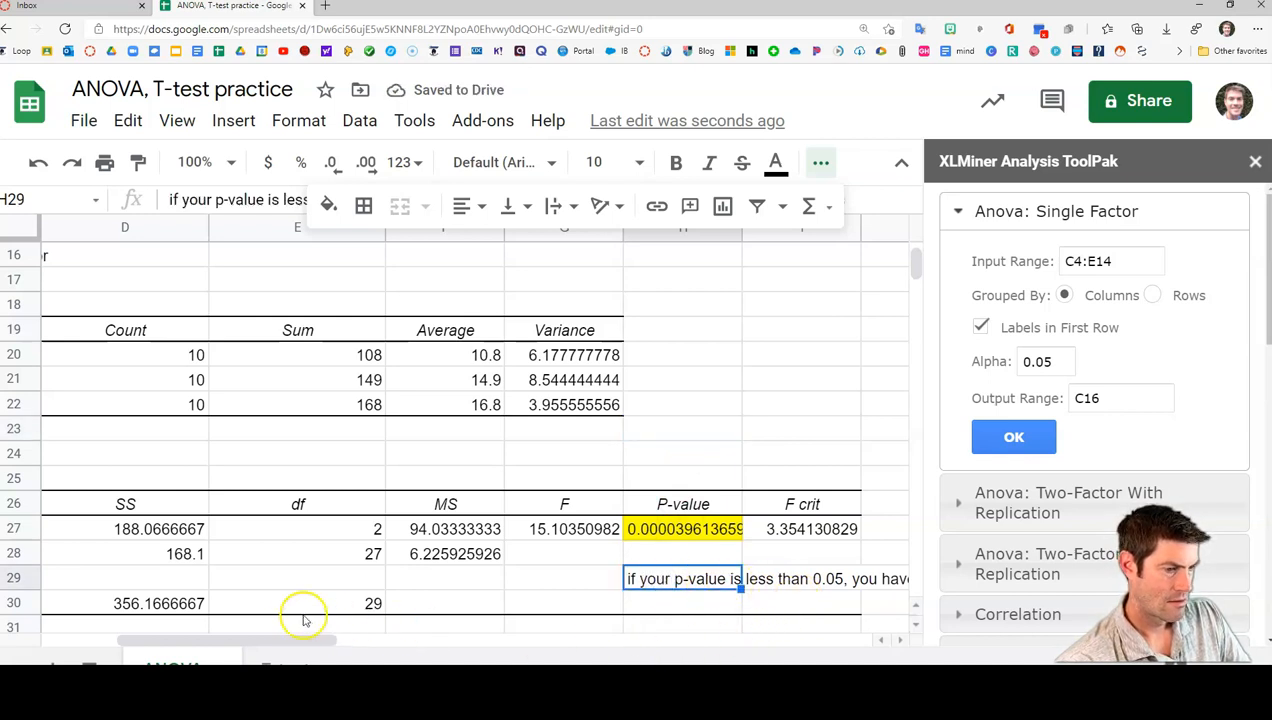
pyautogui.moveTo(290, 638); pyautogui.dragTo(340, 637)
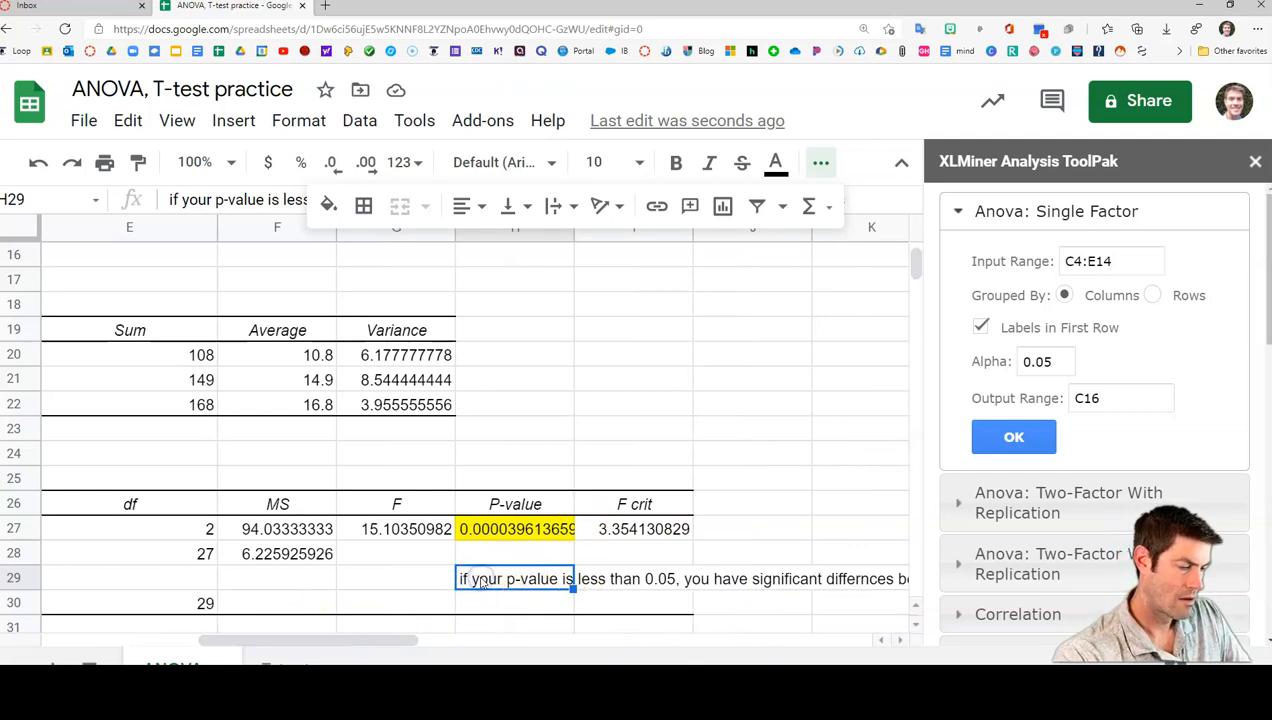
pyautogui.hotkey('ctrl', 'c')
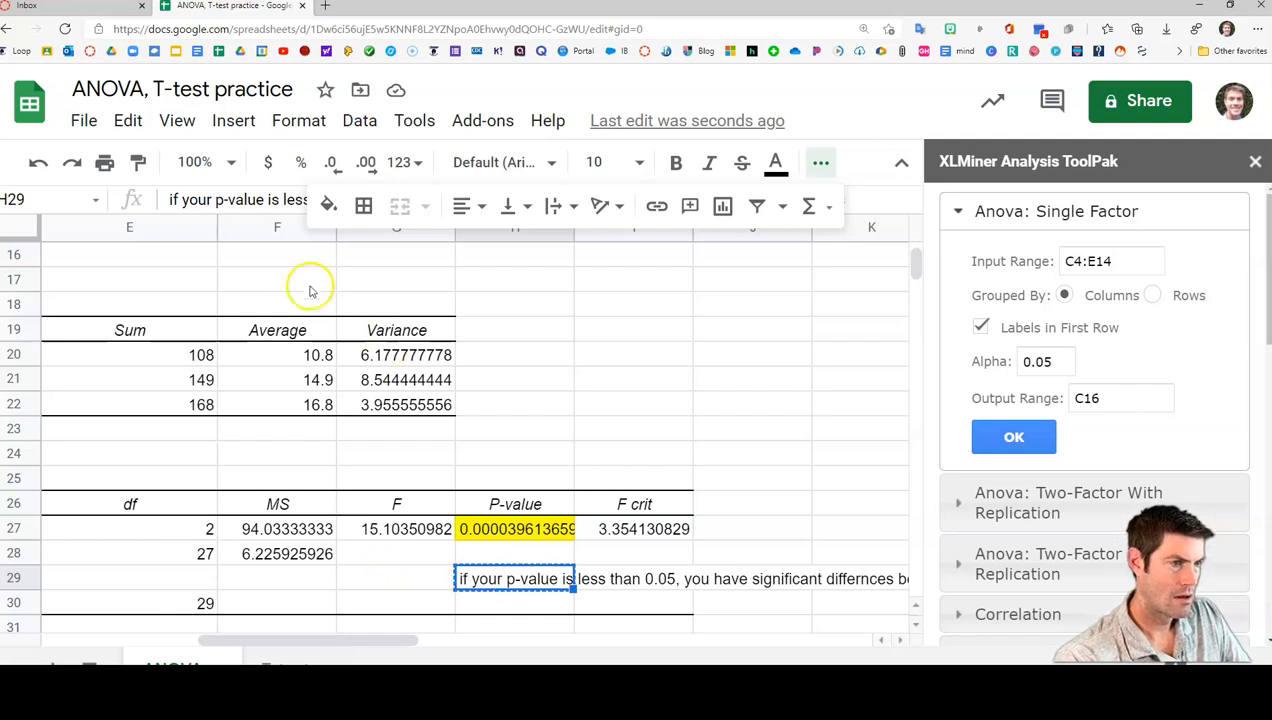
pyautogui.click(277, 202)
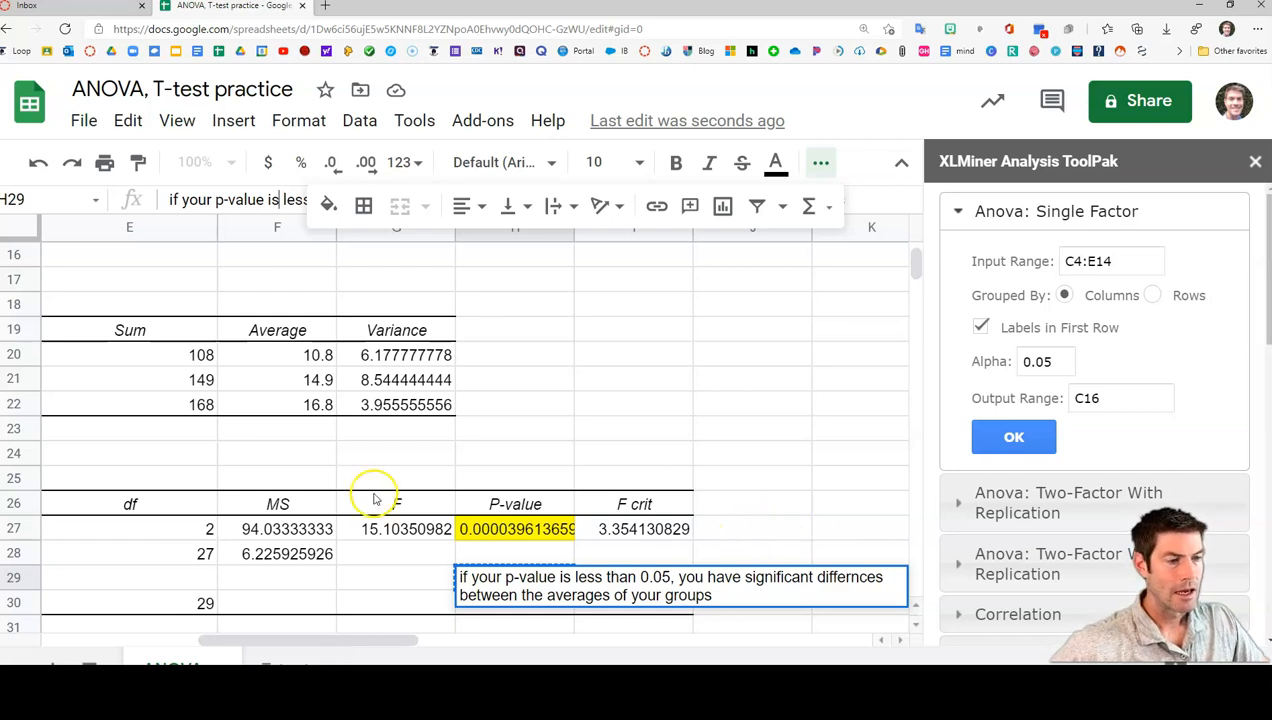
pyautogui.click(717, 534)
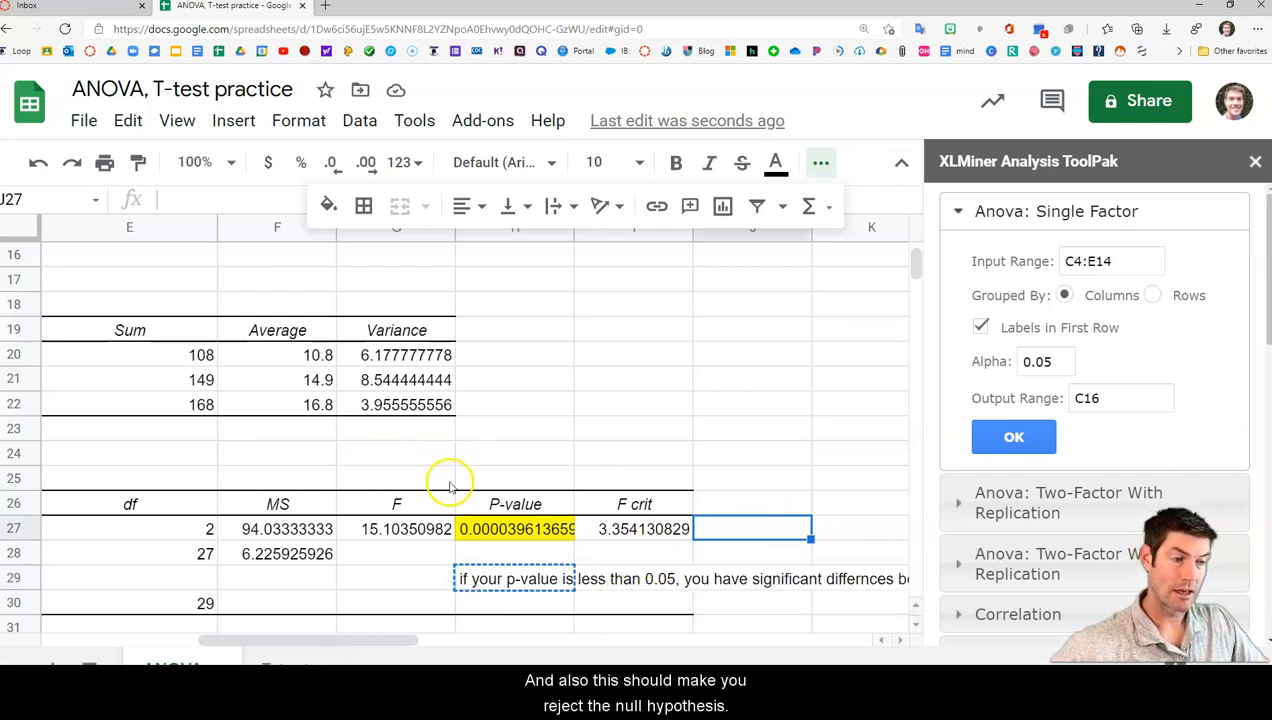
# In cell H30, enter "I reject the null hypothesis that coffee grounds does not have an impact on the growth of radishes"
pyautogui.scroll(-1, 490, 570)
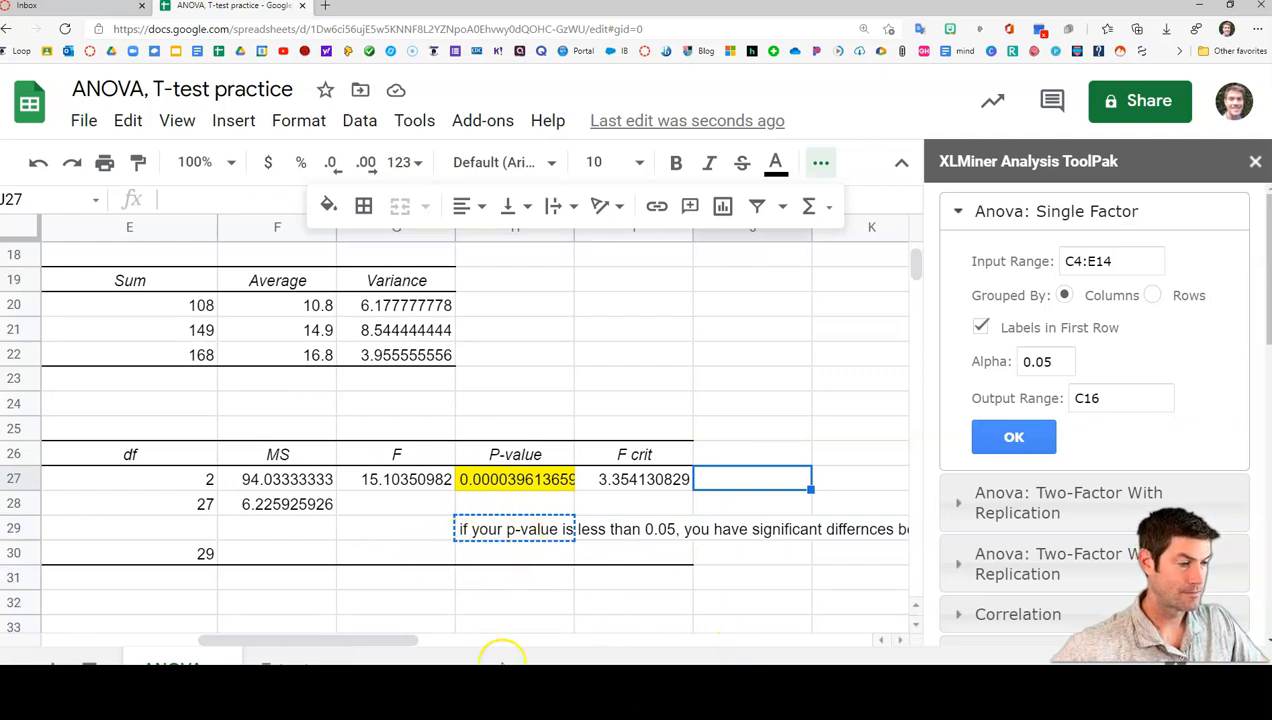
pyautogui.moveTo(398, 639); pyautogui.dragTo(451, 637)
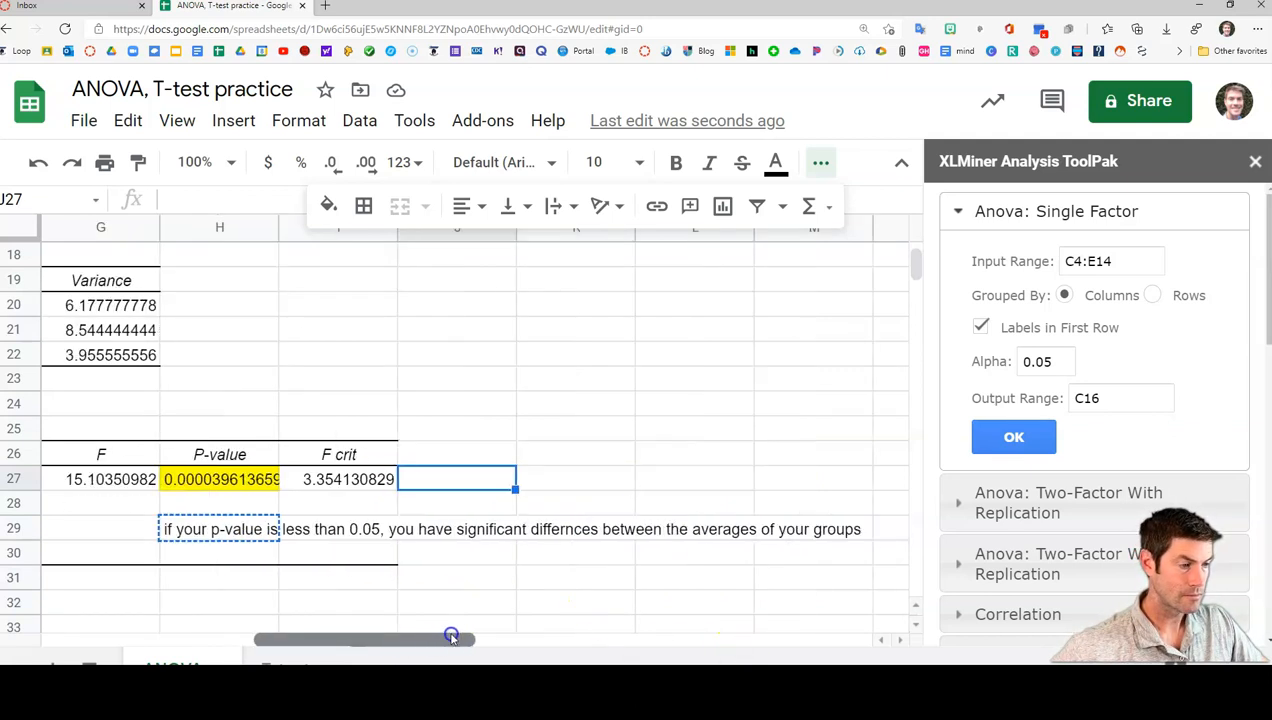
pyautogui.click(258, 557)
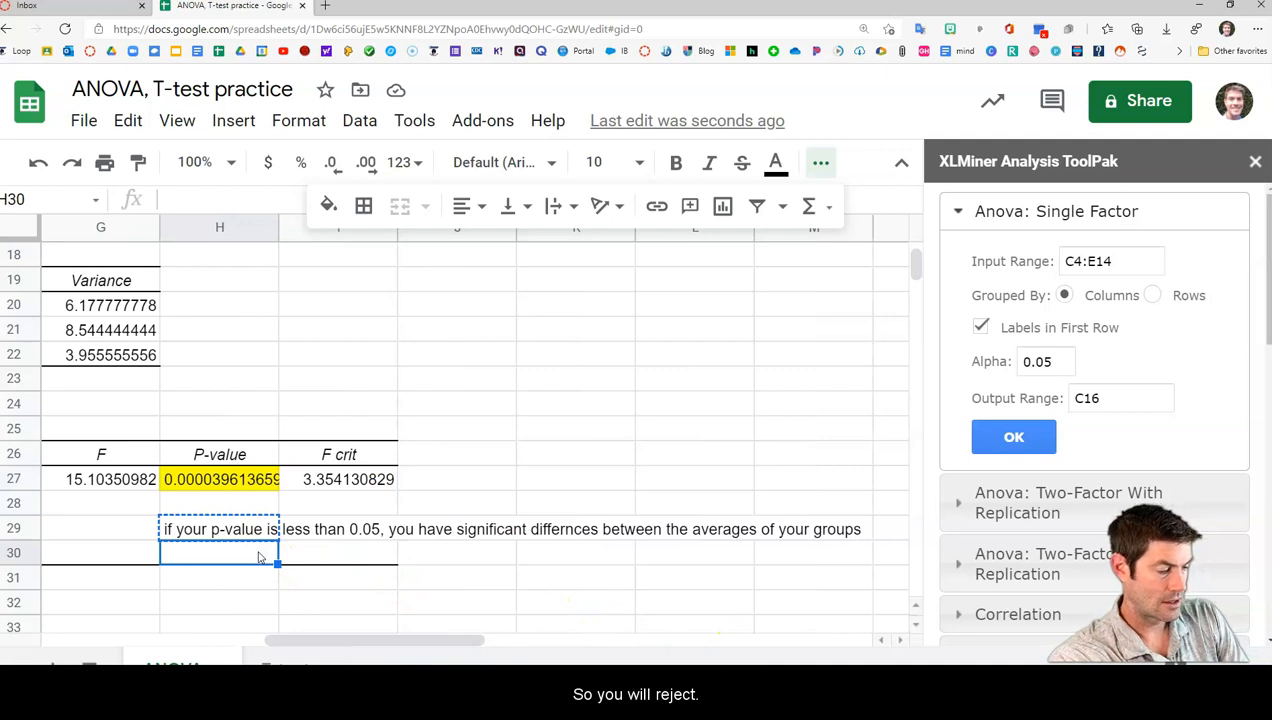
pyautogui.write('I reject the nu')
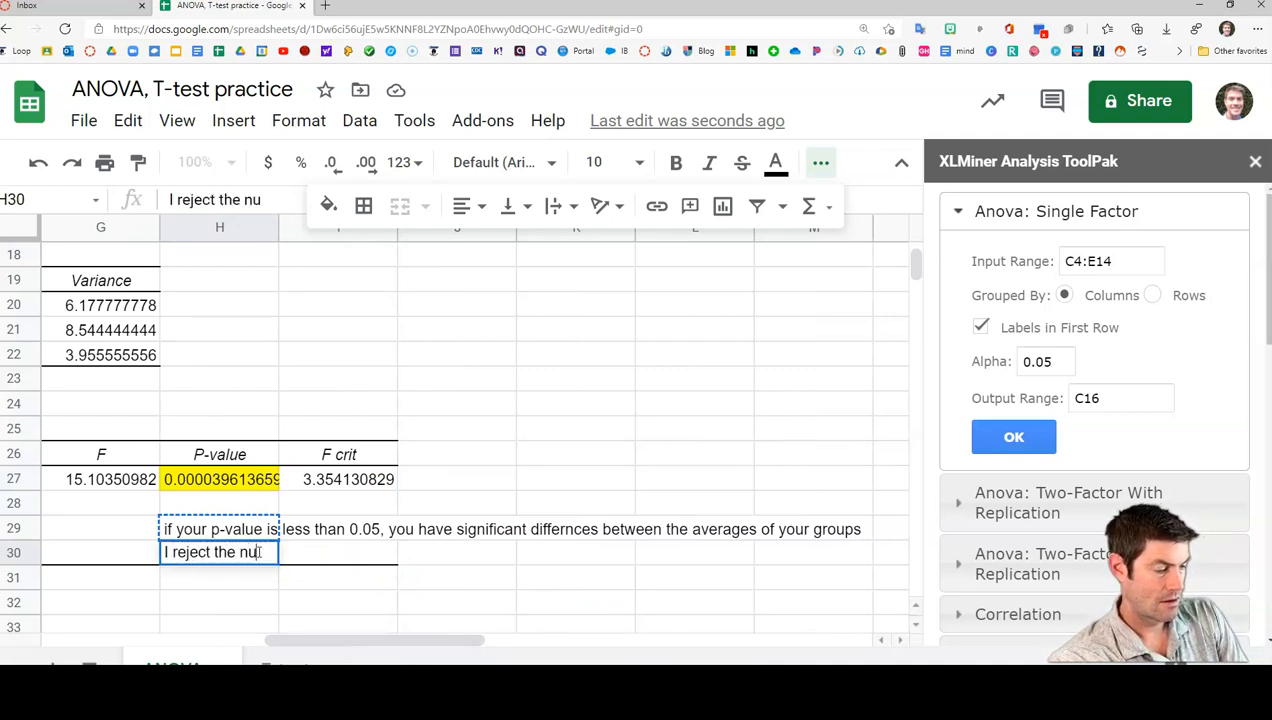
pyautogui.write('ll hypothe')
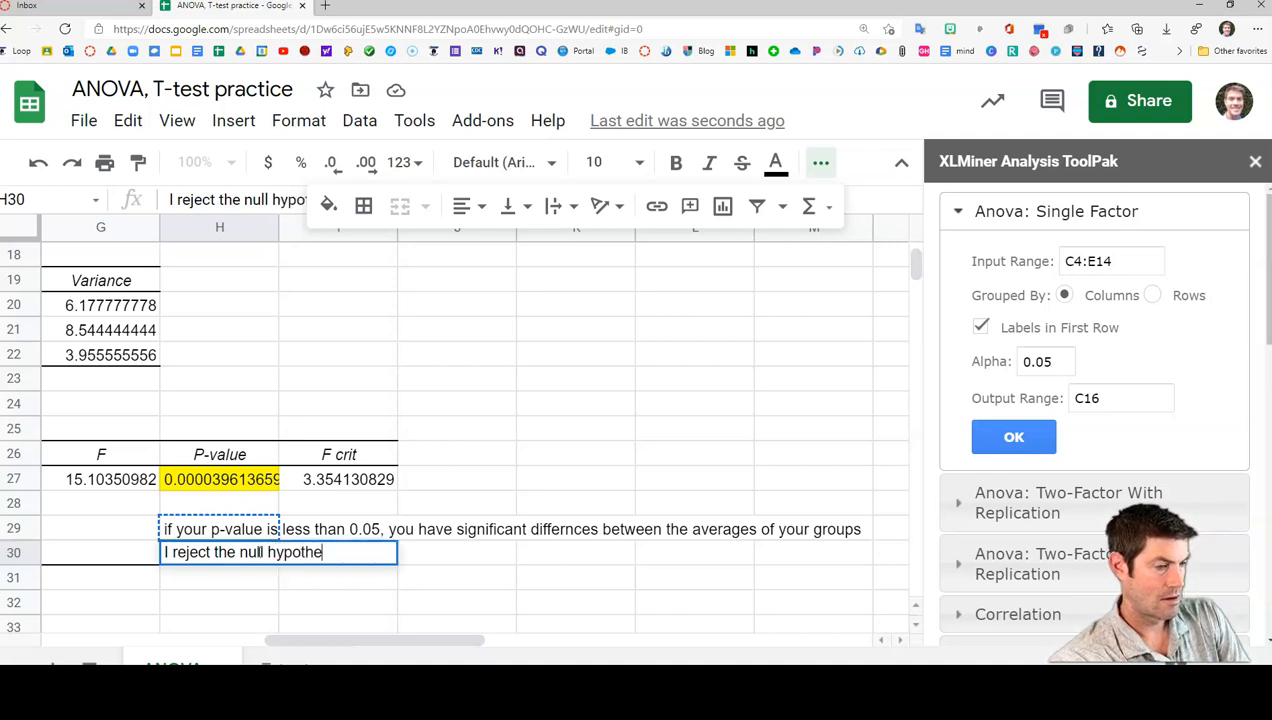
pyautogui.write('sis that c')
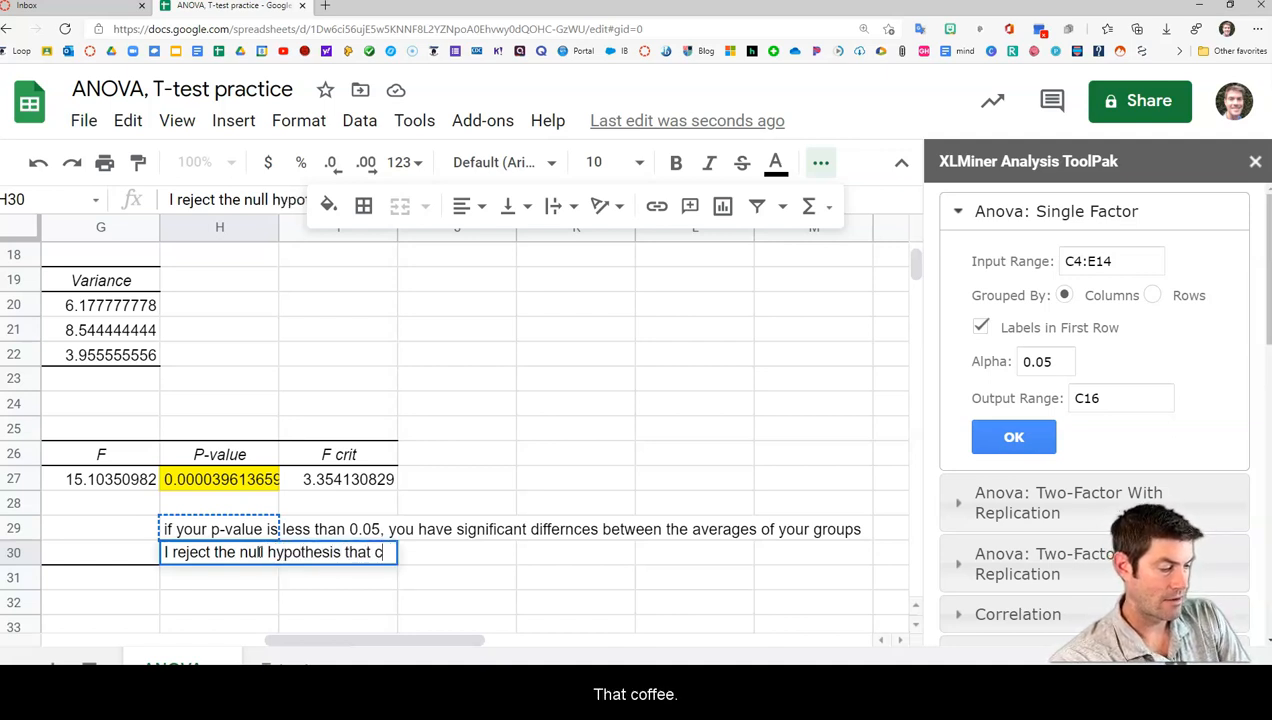
pyautogui.write('offee ')
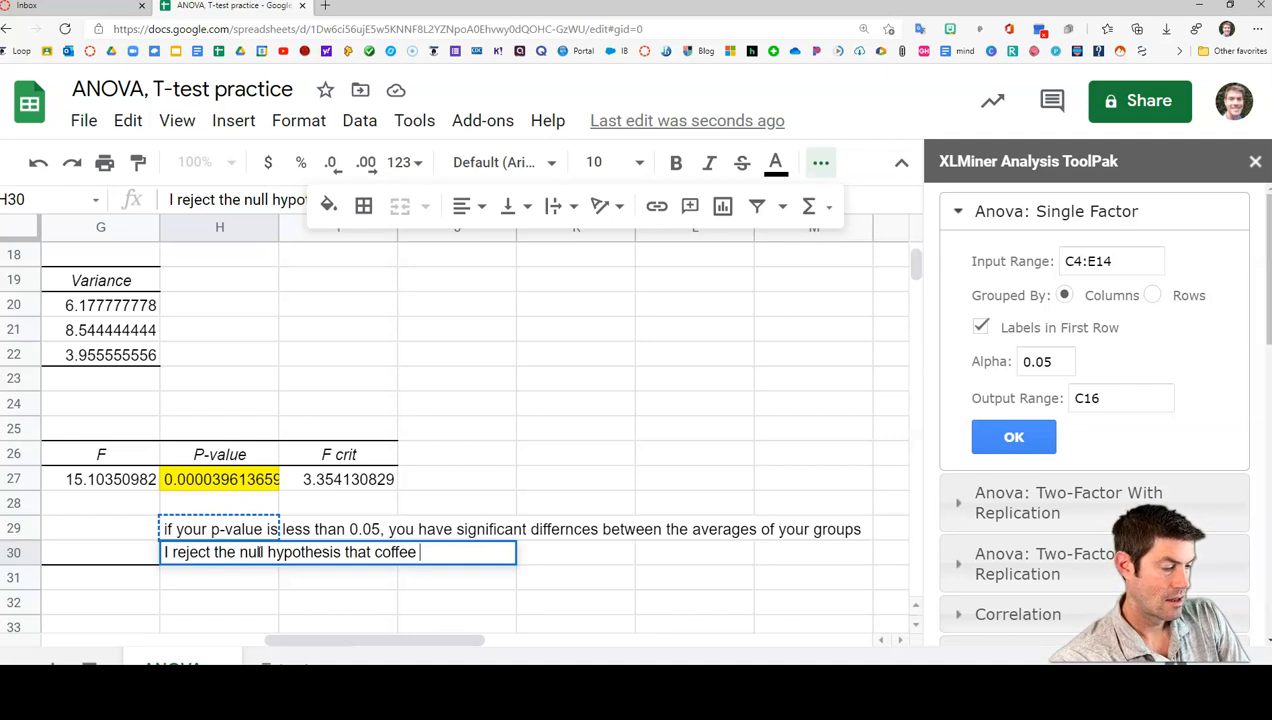
pyautogui.write('grounds ')
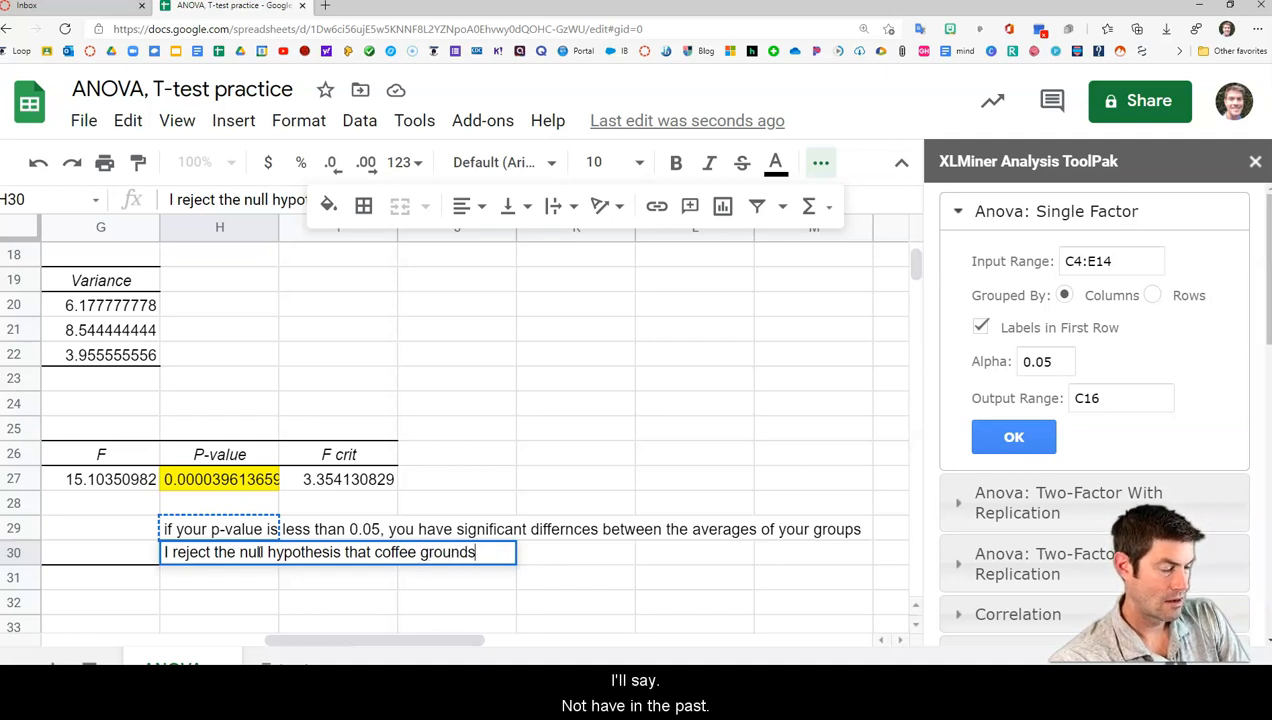
pyautogui.write('does not have anbi')
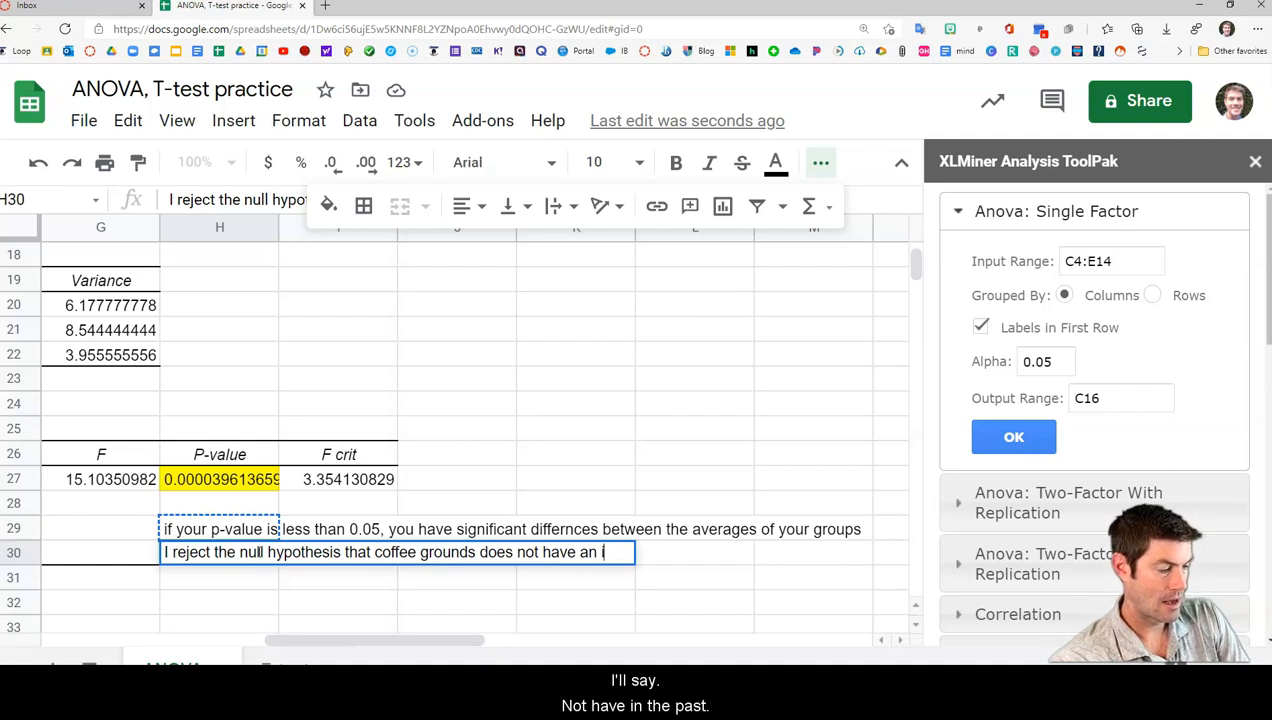
pyautogui.write('mpact onthe')
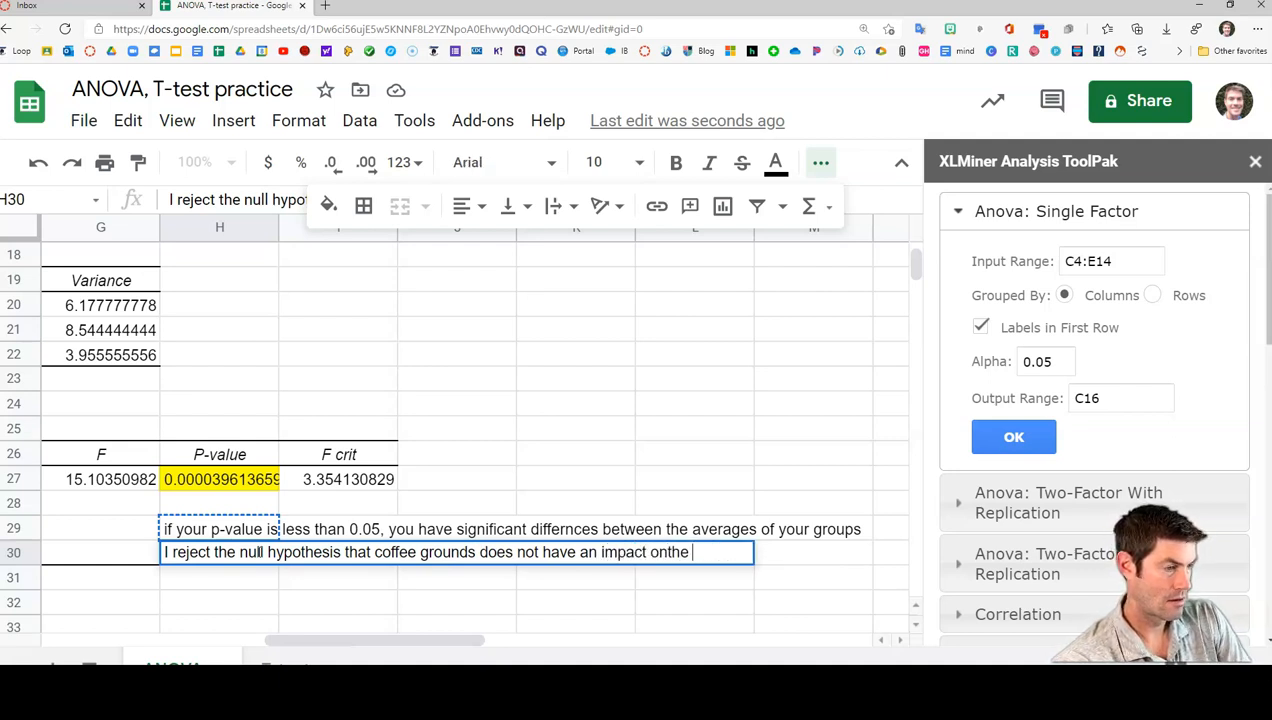
pyautogui.press('BackSpace')
pyautogui.press('BackSpace')
pyautogui.press('BackSpace')
pyautogui.press('BackSpace')
pyautogui.write('tjh')
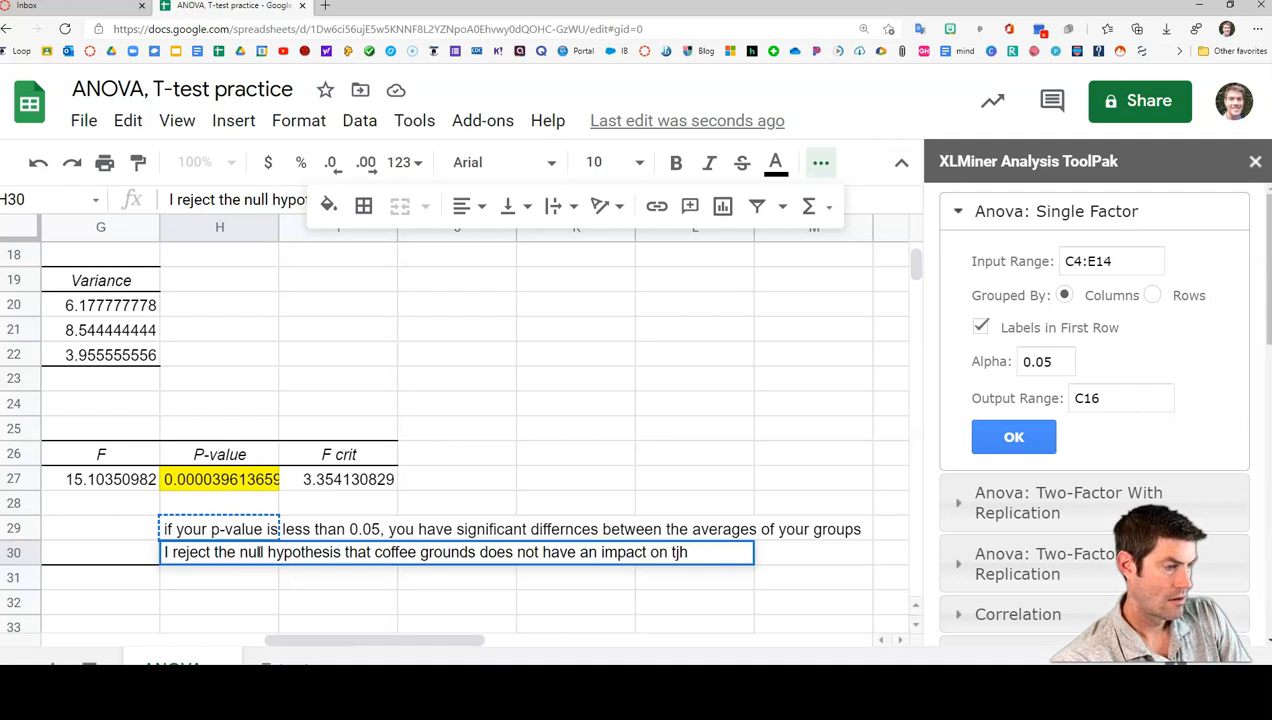
pyautogui.write('e he ')
pyautogui.write('gro')
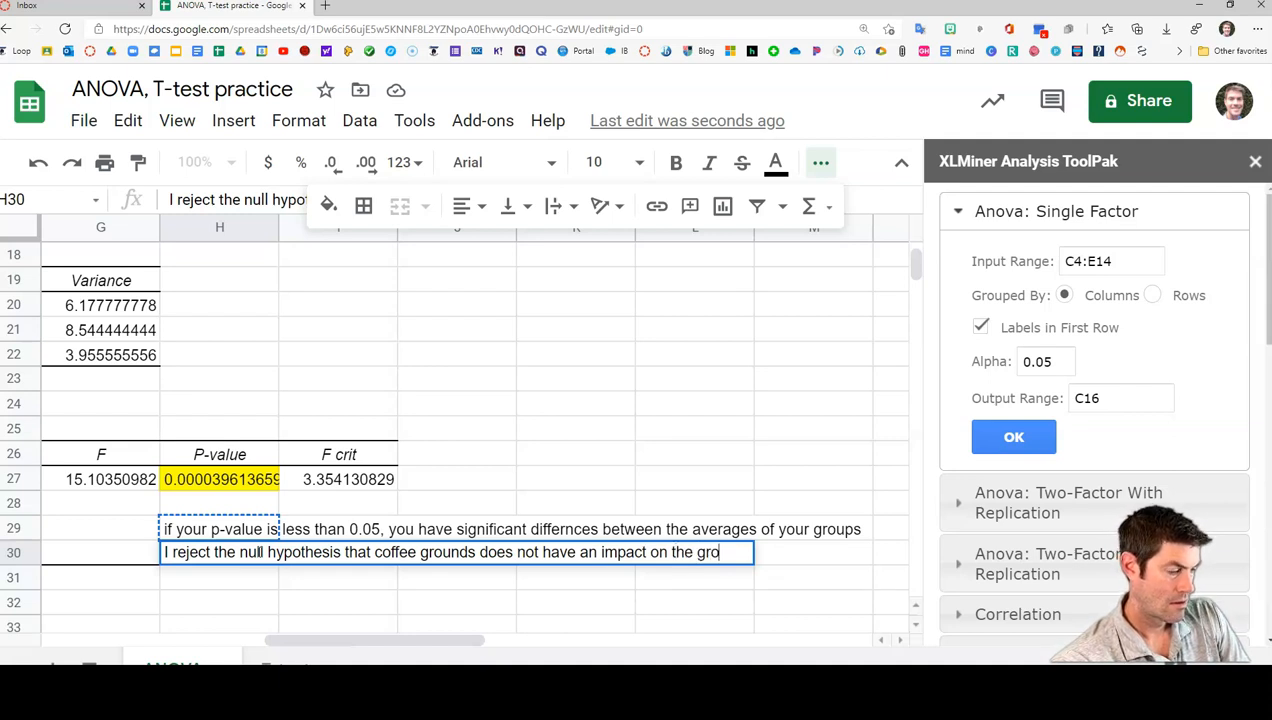
pyautogui.write('wth of ra')
pyautogui.write('dishes')
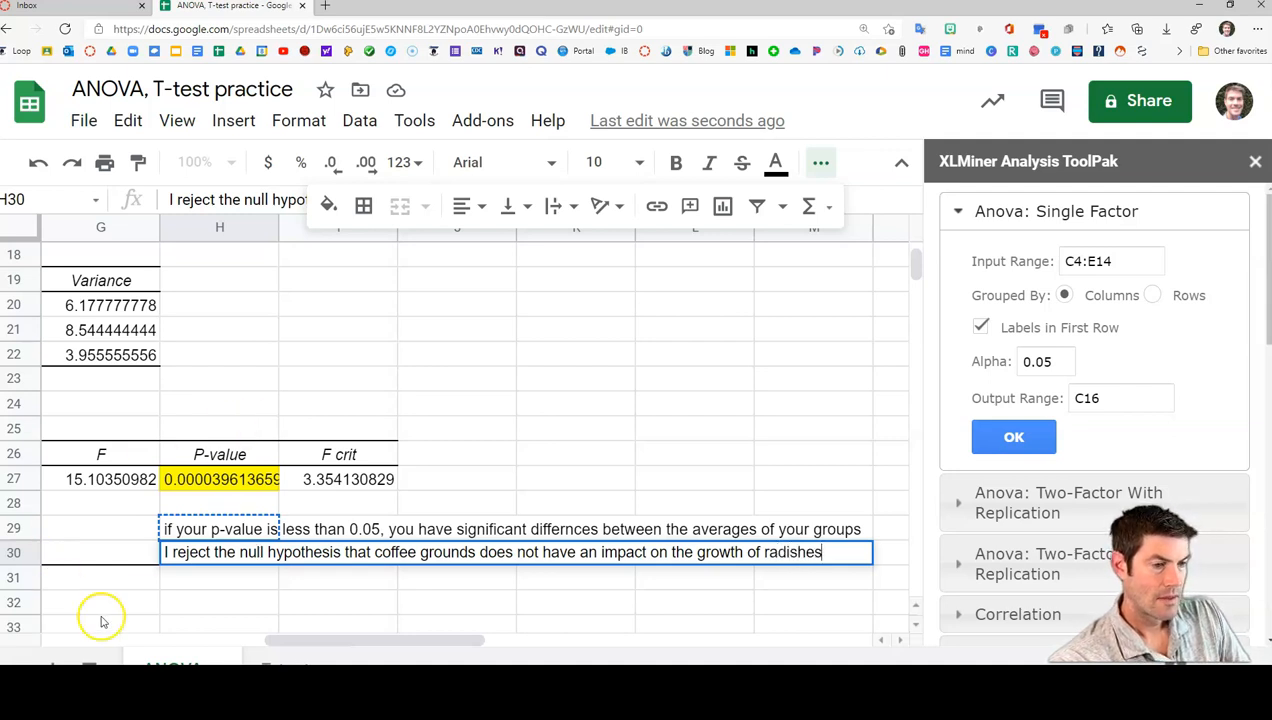
# In cell H31, enter "I accept the alternative hypothesis that coffee does have an impact on radish growth."
pyautogui.click(185, 578)
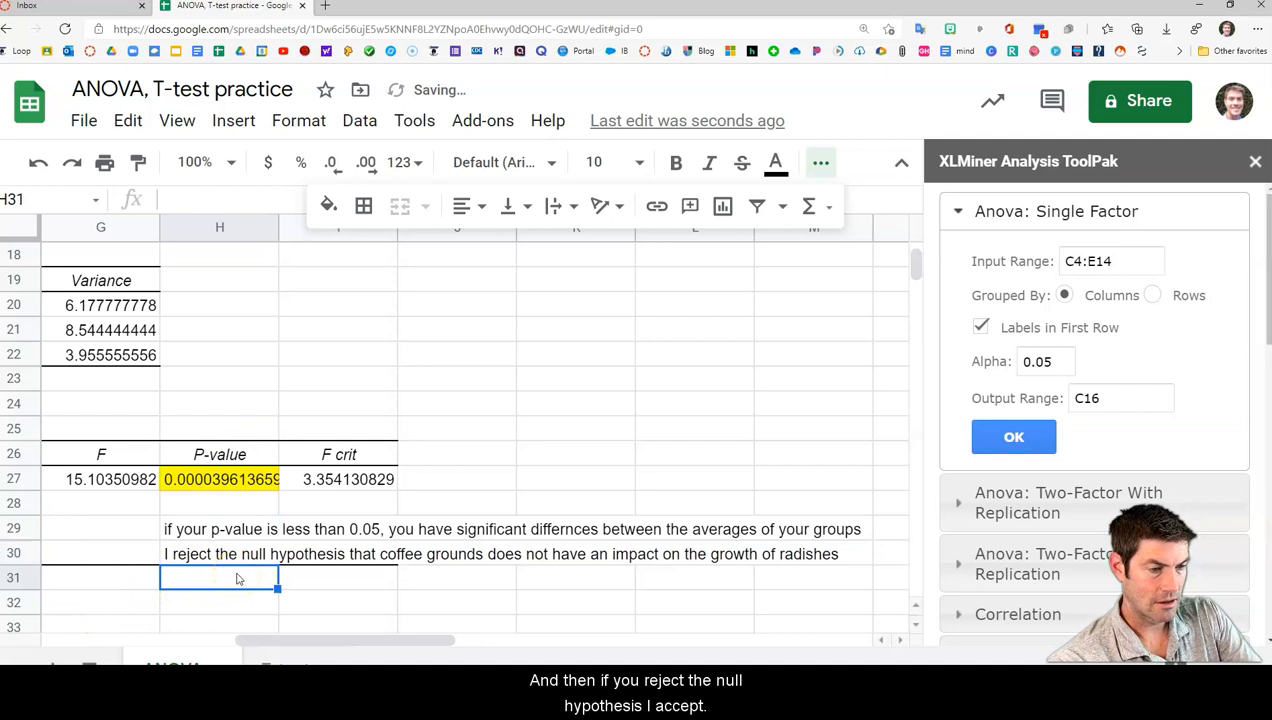
pyautogui.write('I acce')
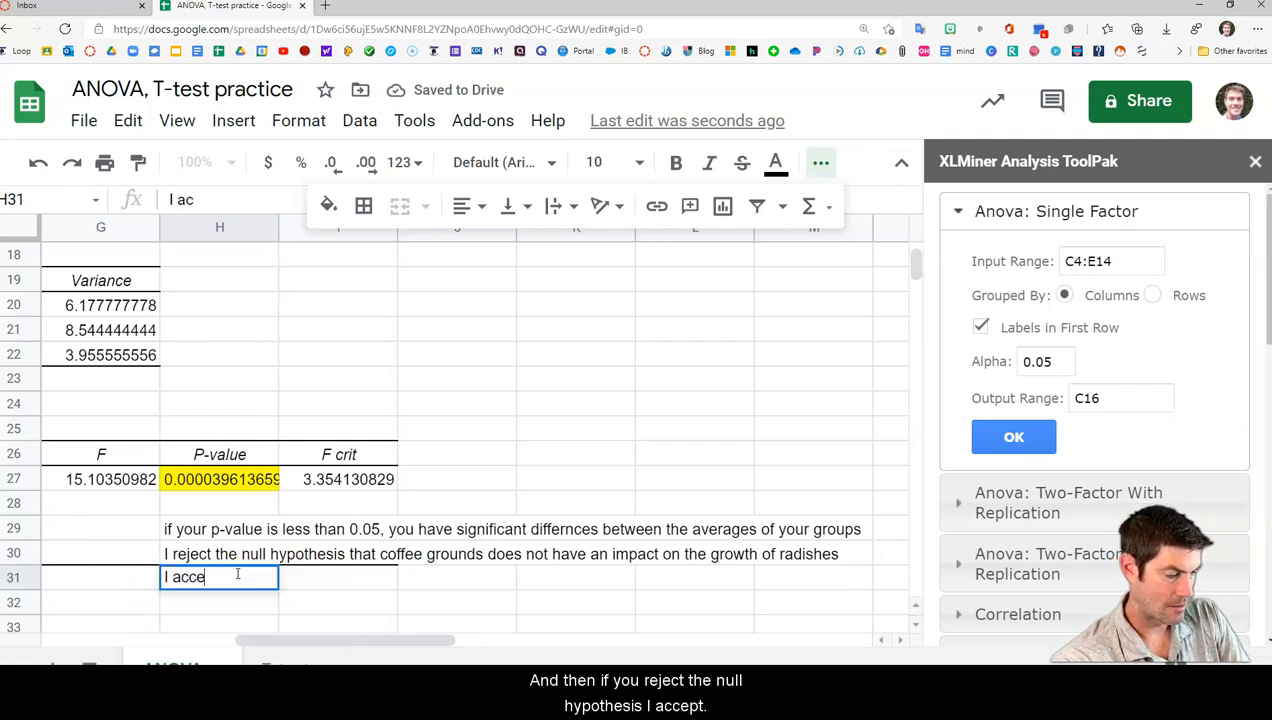
pyautogui.write('pt the altern')
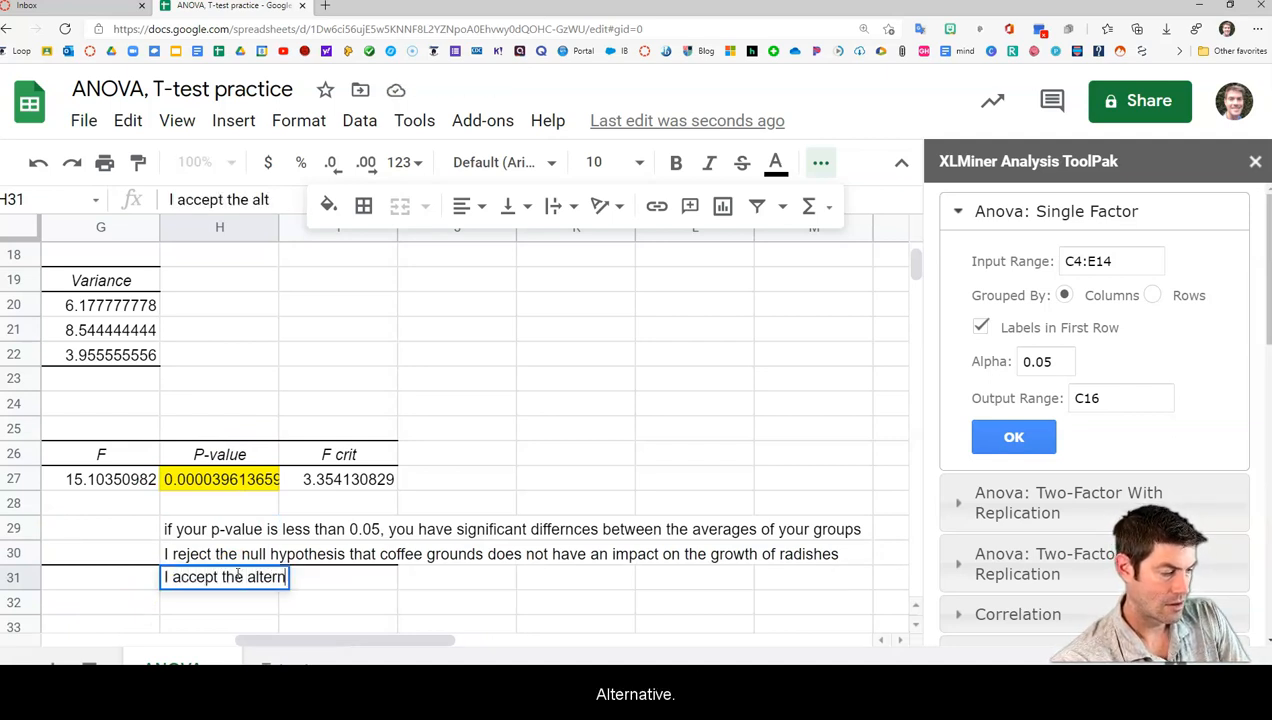
pyautogui.write('ative hypothesis')
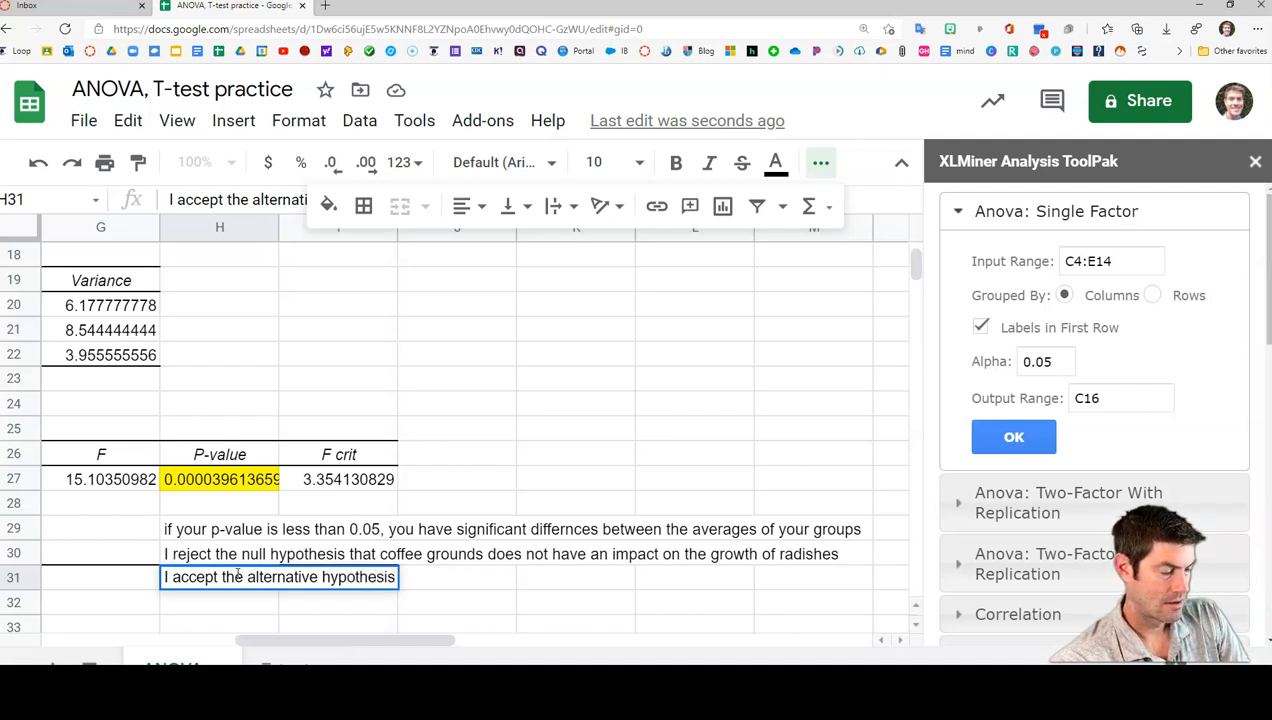
pyautogui.write(' that ')
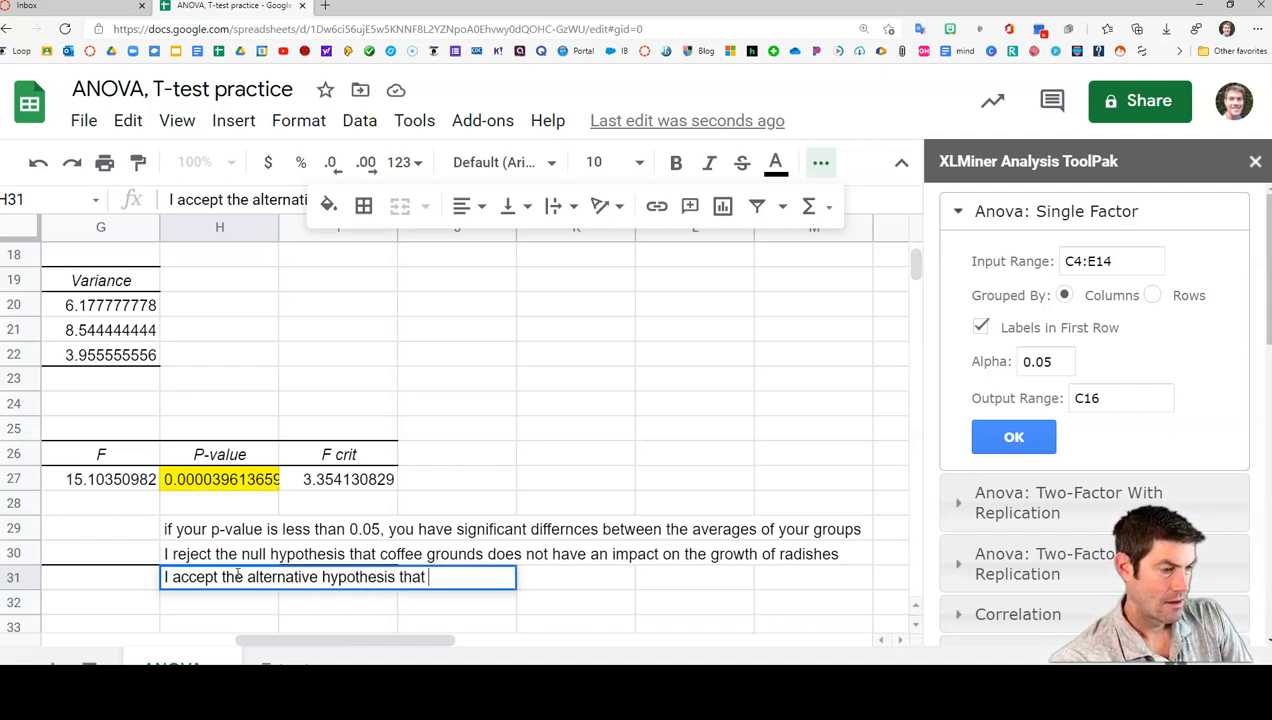
pyautogui.write('coffee does ')
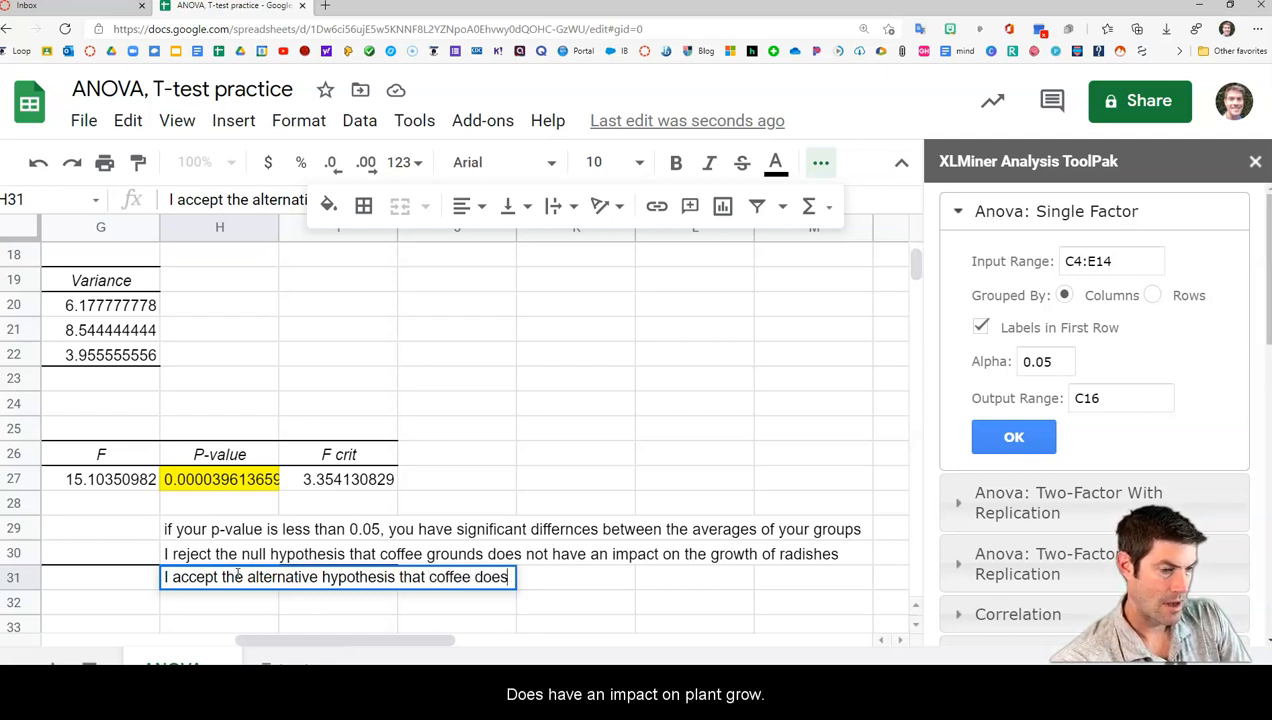
pyautogui.write('have ')
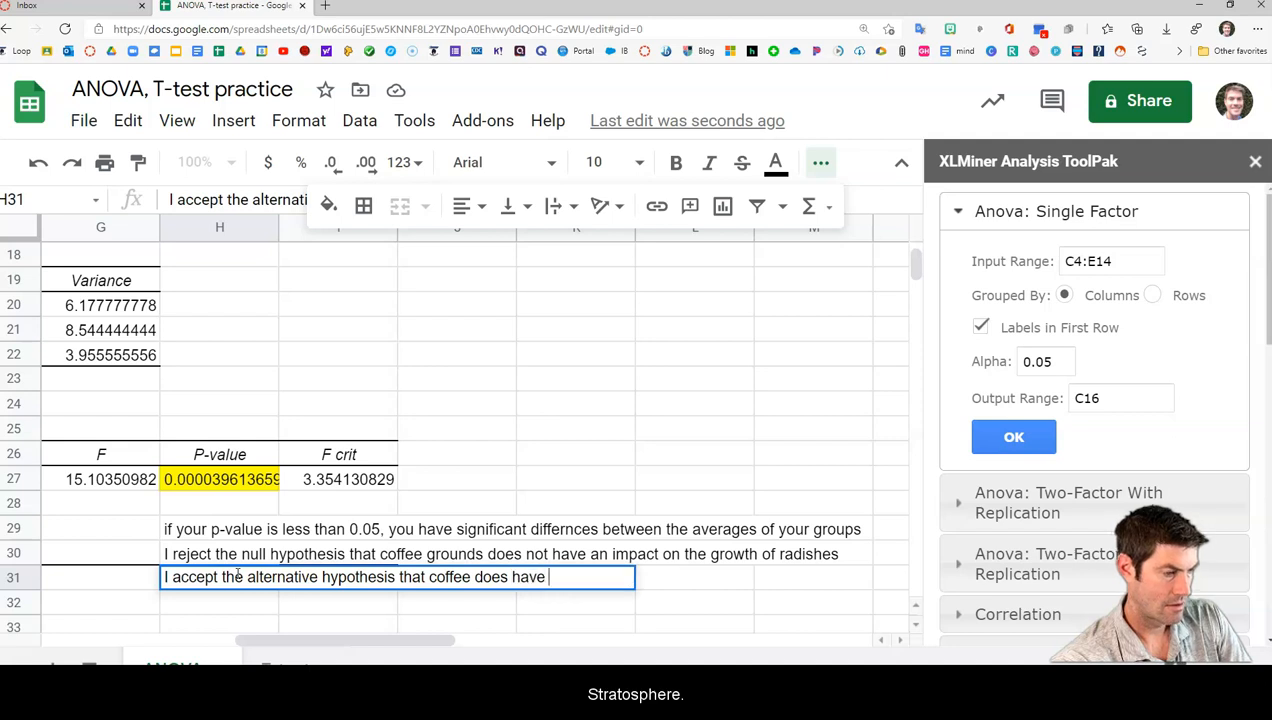
pyautogui.write('an impact ')
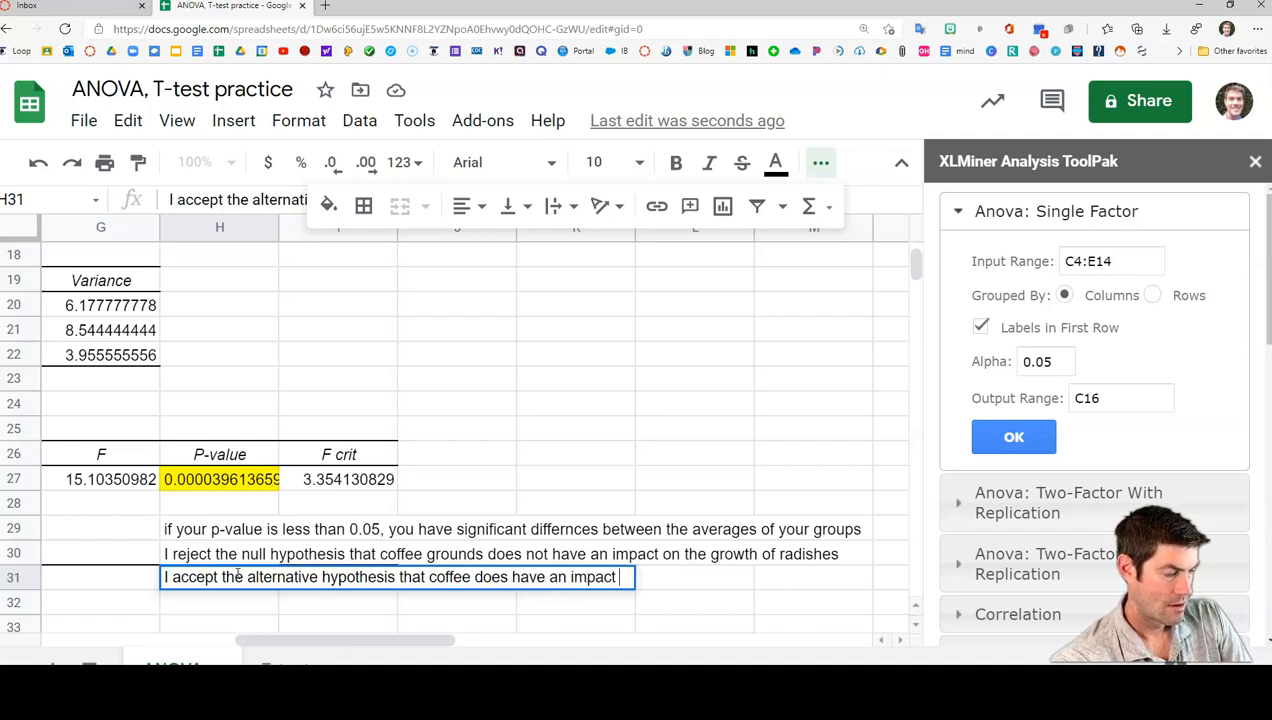
pyautogui.write('on radish ')
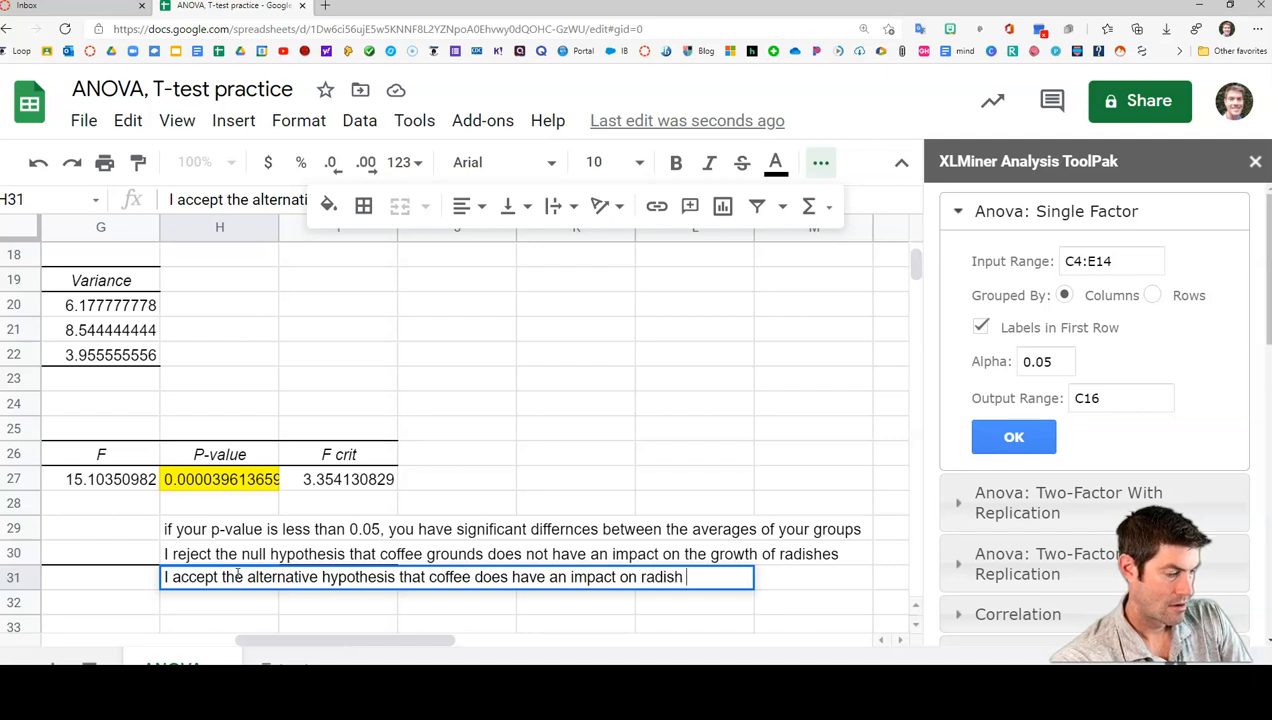
pyautogui.write('growth')
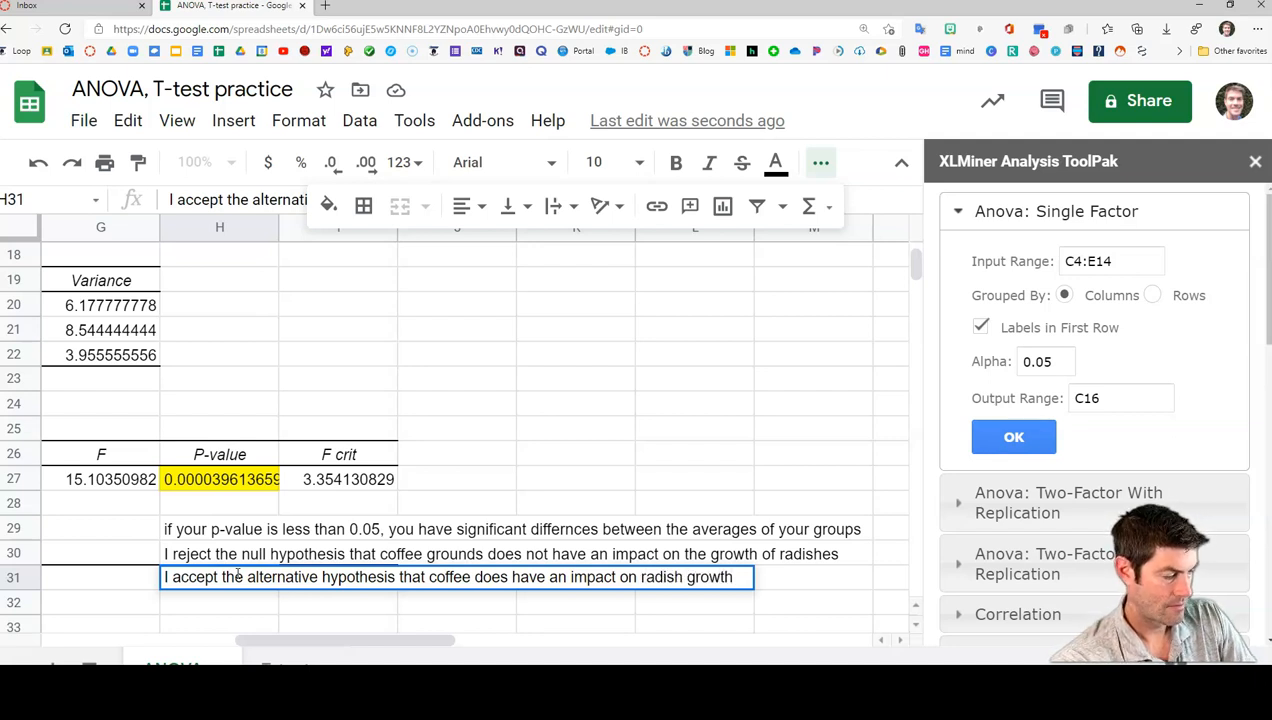
pyautogui.write('.')
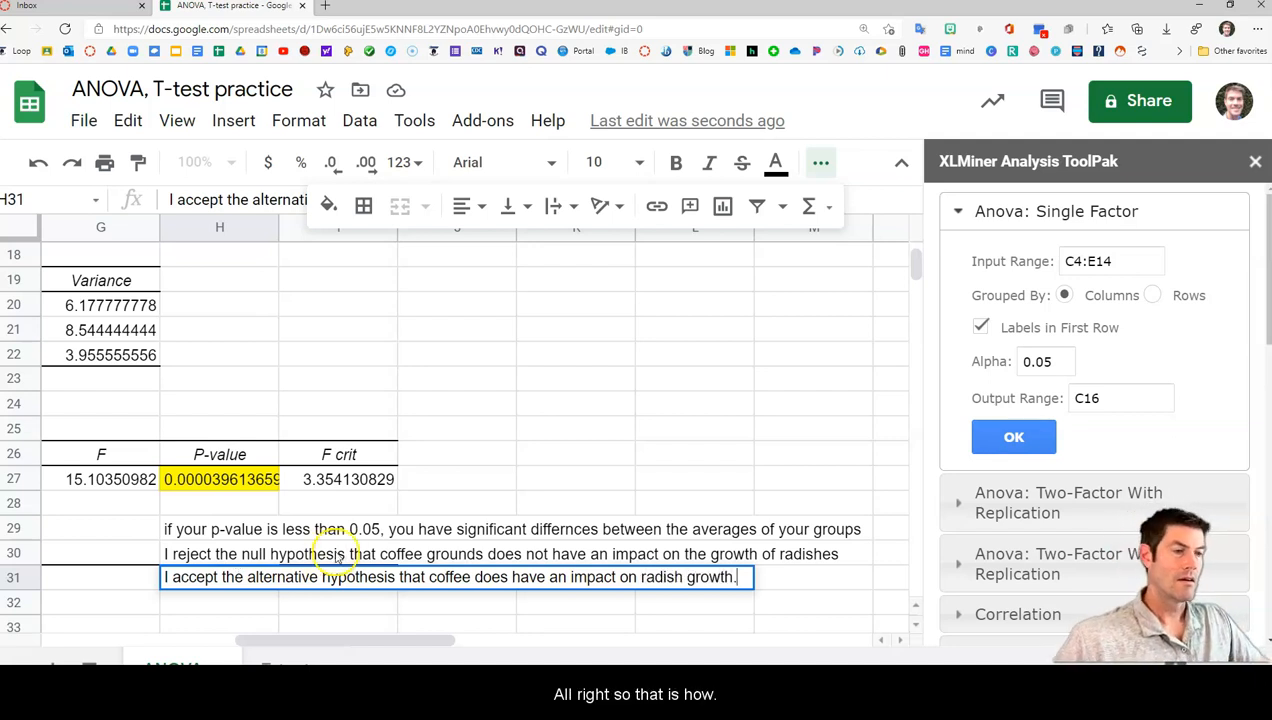
pyautogui.click(543, 398)
pyautogui.scroll(3, 555, 465)
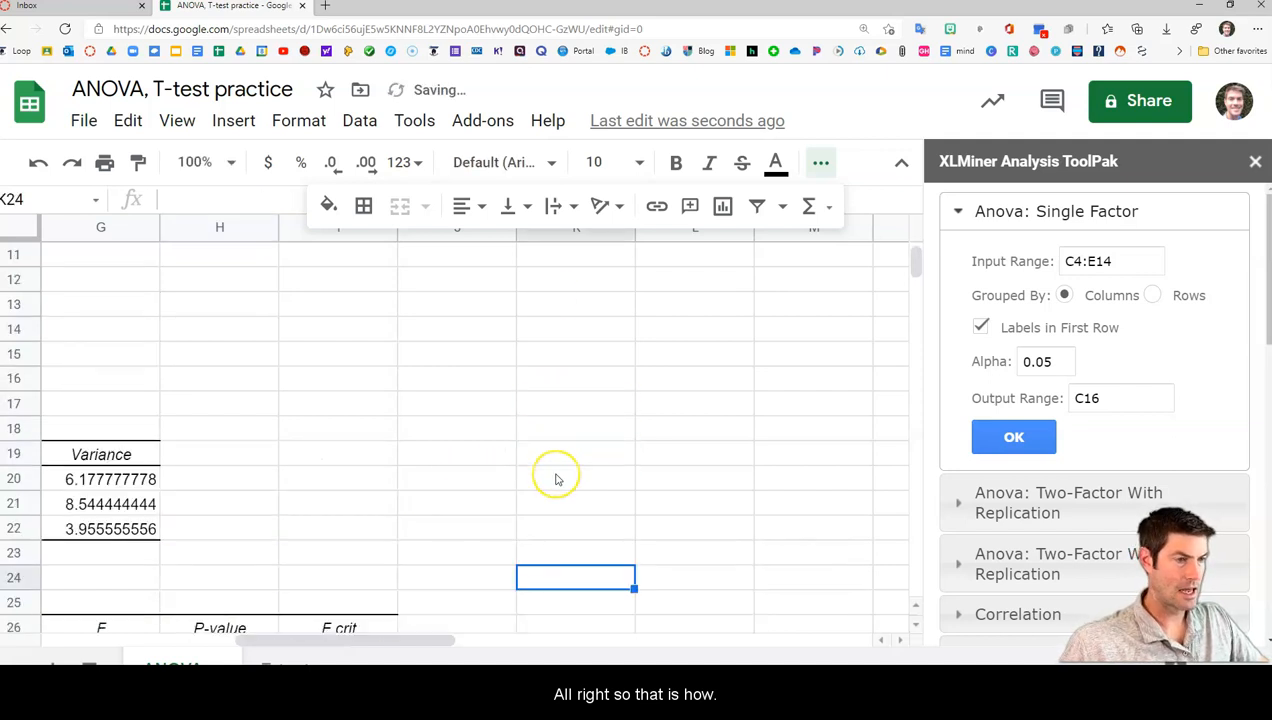
pyautogui.moveTo(349, 641); pyautogui.dragTo(161, 617)
pyautogui.scroll(3, 255, 588)
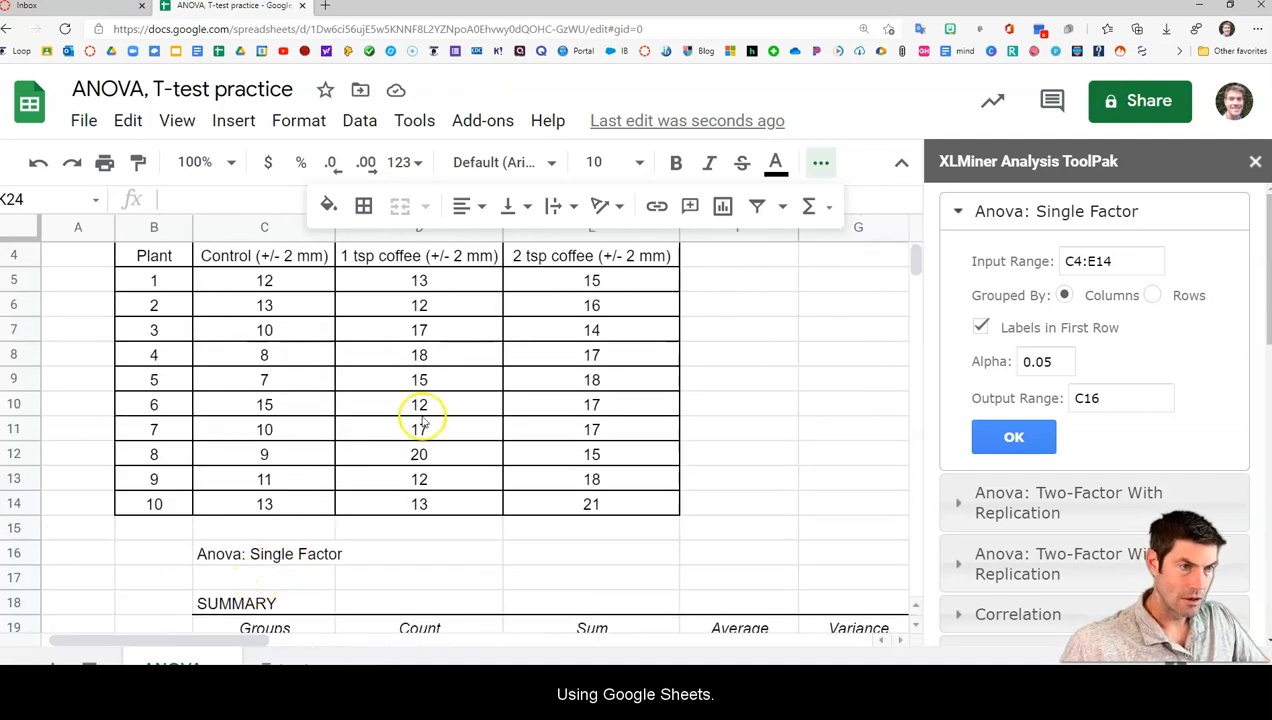